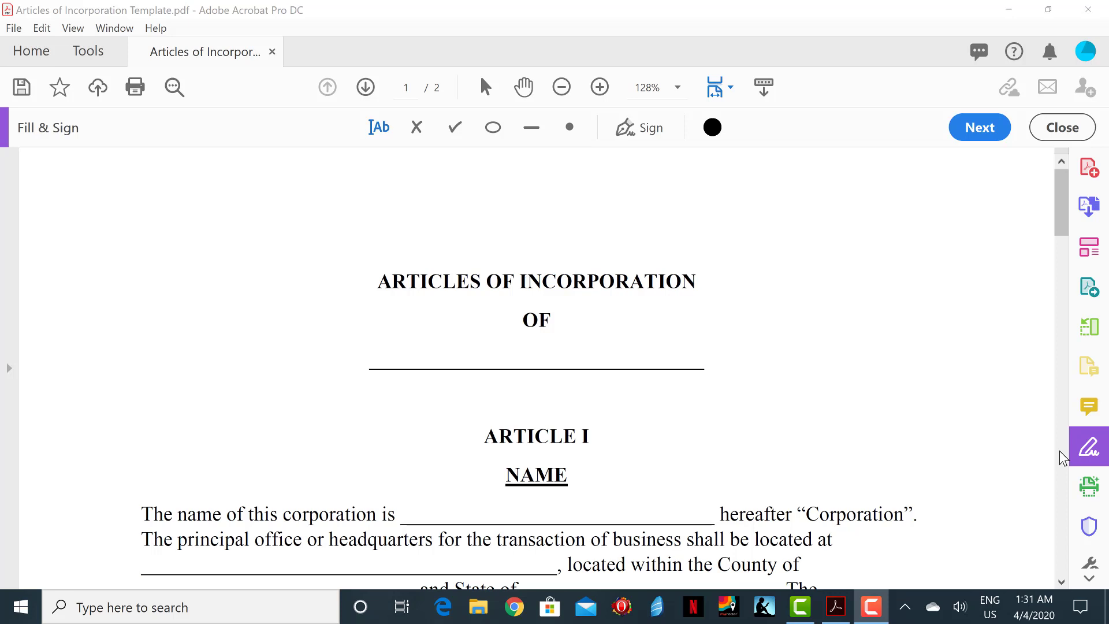
# Step: Fill the 'Articles of Incorporation of' title line with DIVINE PIZZA, INC. and scroll to Article I
pyautogui.click(568, 356)
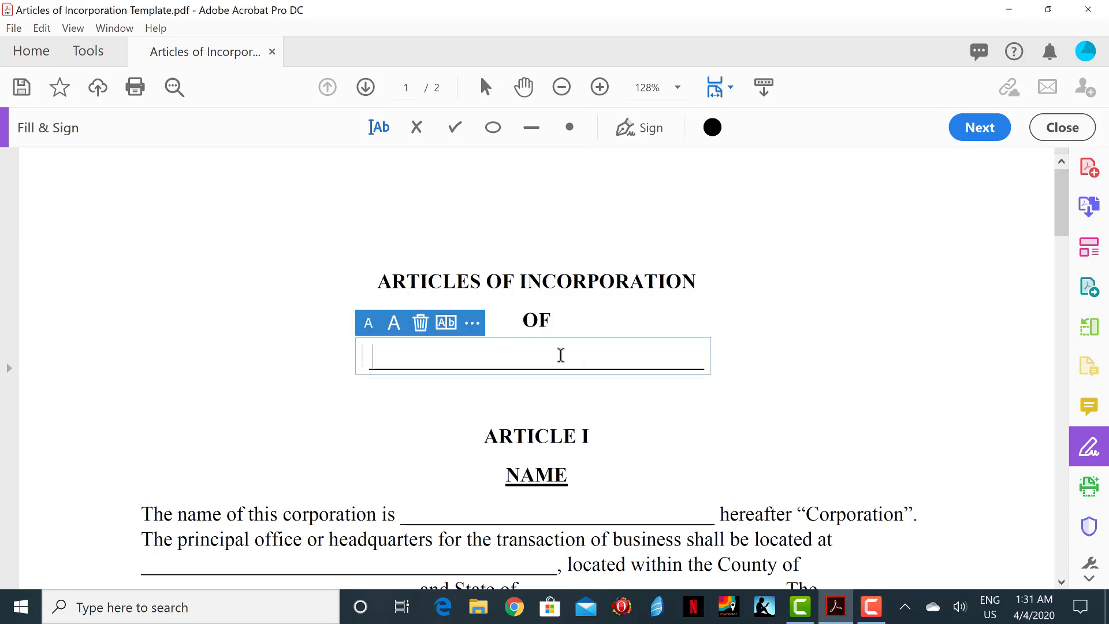
pyautogui.write('Di')
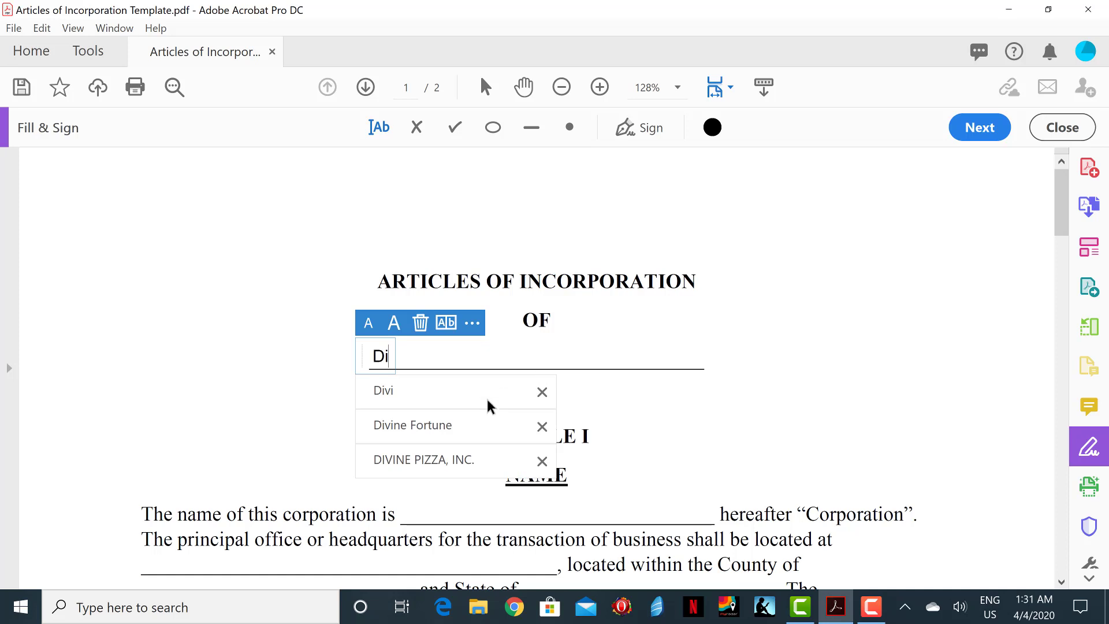
pyautogui.click(452, 459)
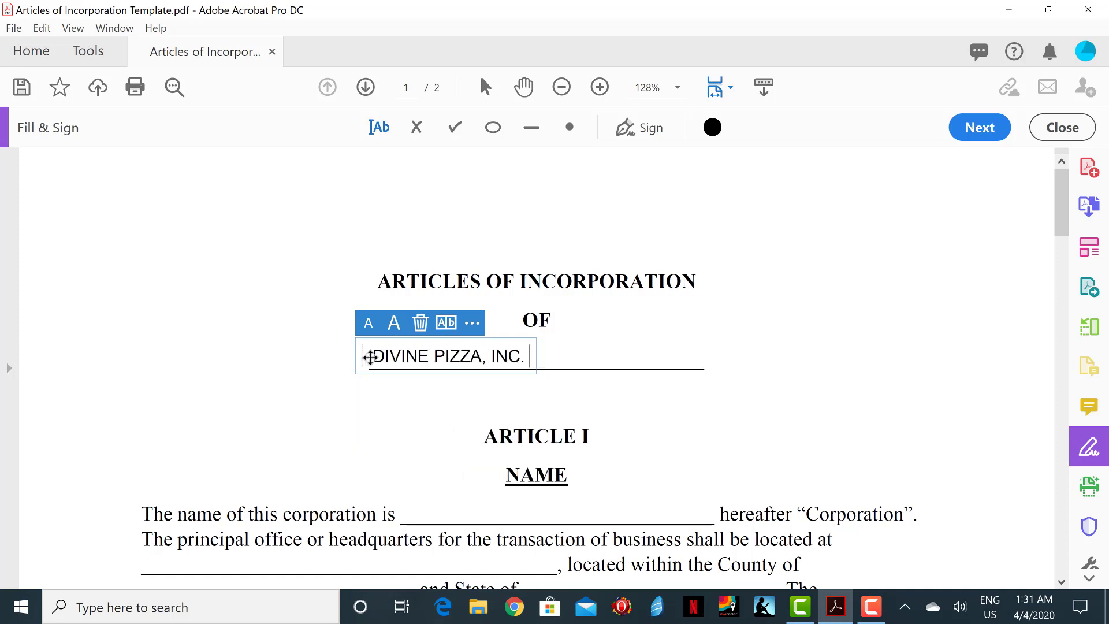
pyautogui.click(1002, 444)
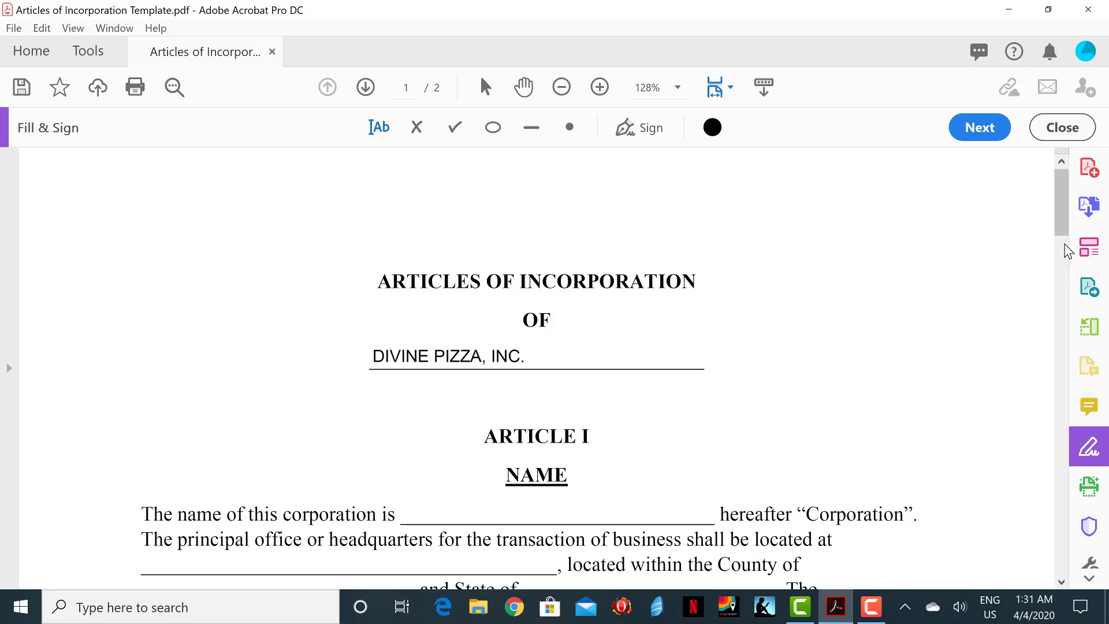
pyautogui.scroll(-2, 1065, 249)
pyautogui.scroll(-3, 1063, 245)
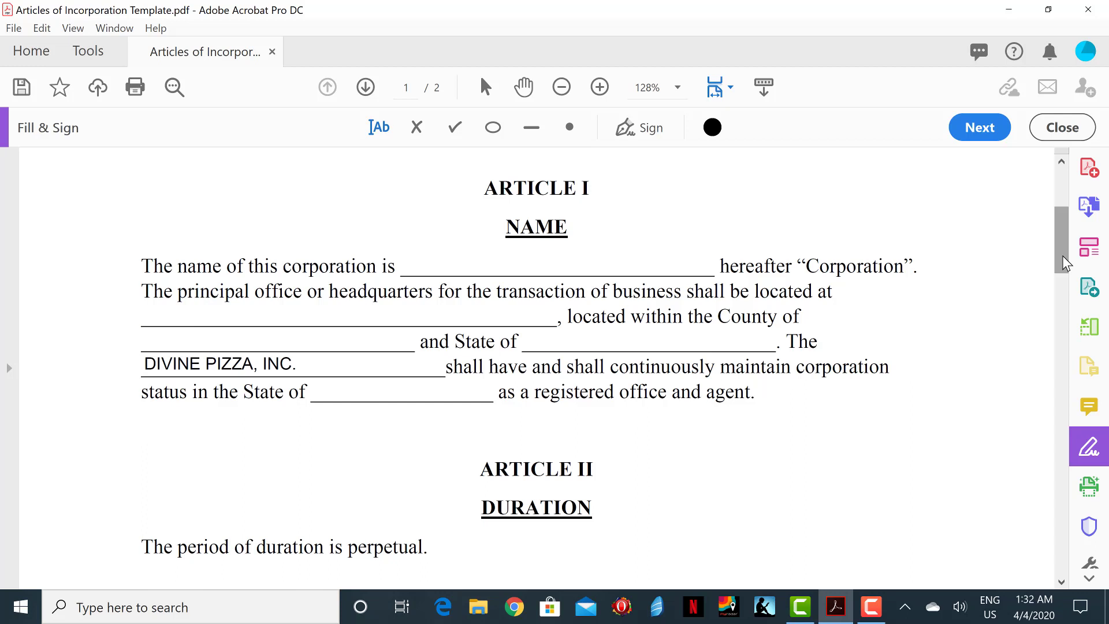
# Step: Enter DIVINE PIZZA, INC. as the Article I corporation name and fill the office street address
pyautogui.click(579, 272)
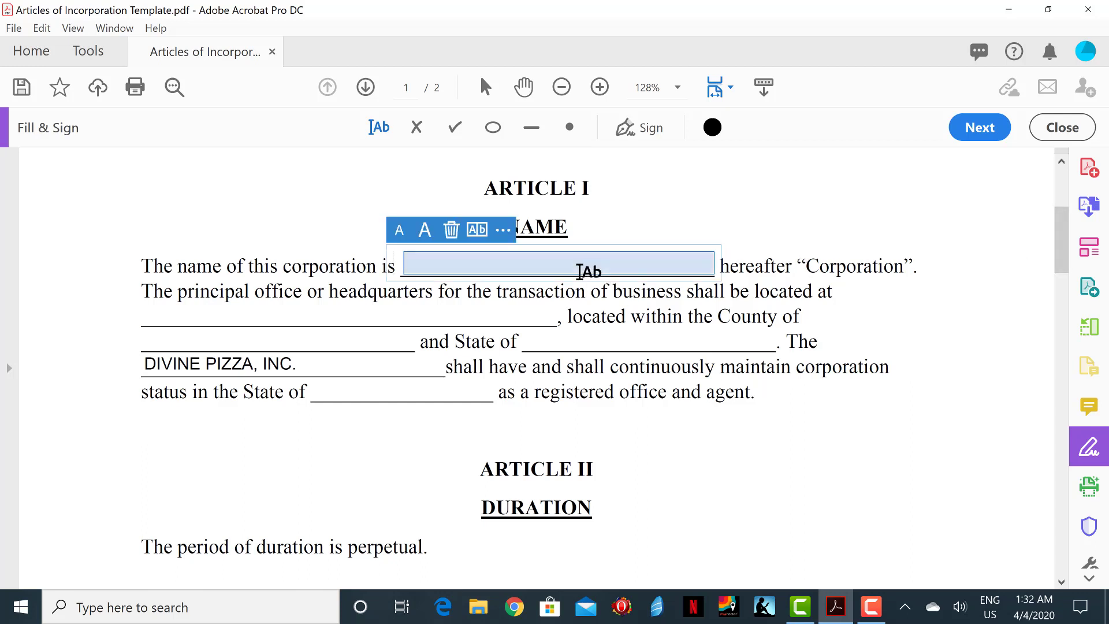
pyautogui.write('Di')
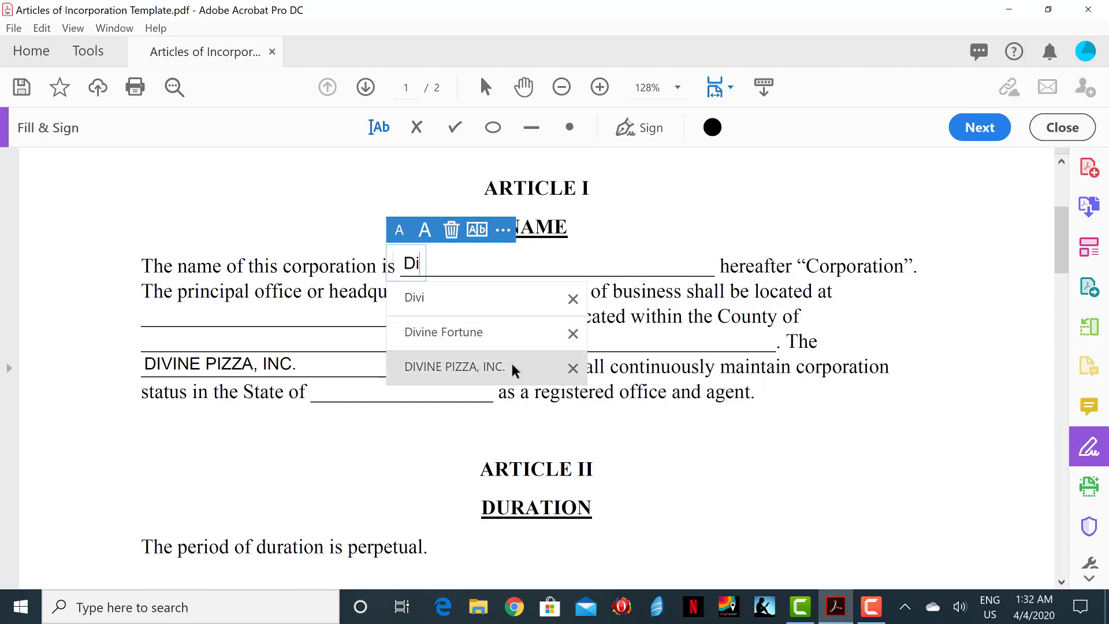
pyautogui.click(511, 364)
pyautogui.click(404, 317)
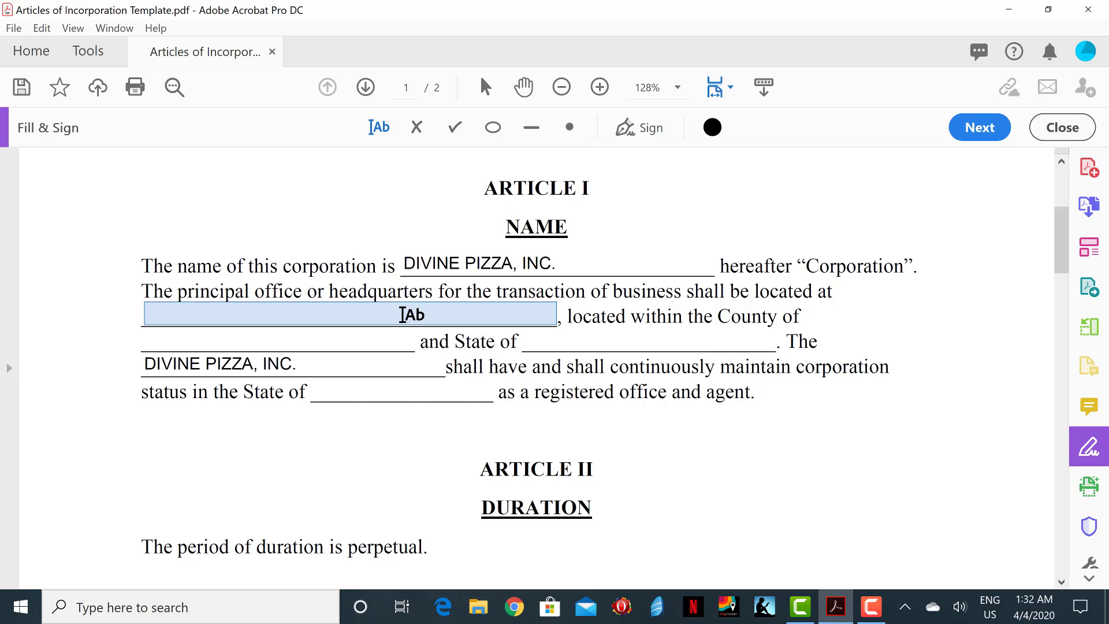
pyautogui.click(323, 314)
pyautogui.write('55')
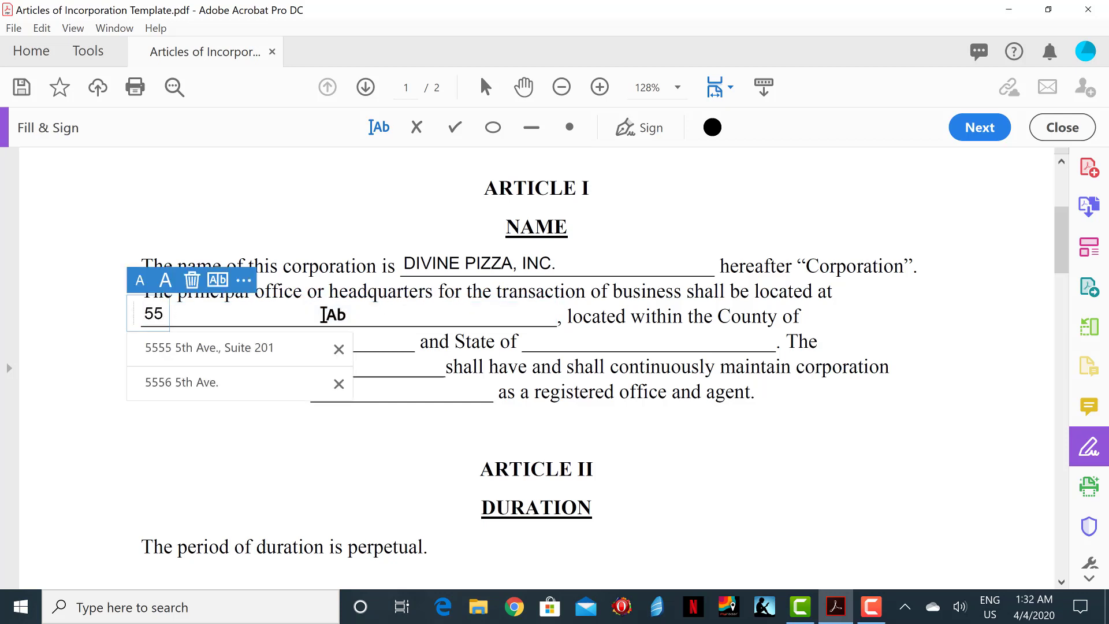
pyautogui.click(276, 346)
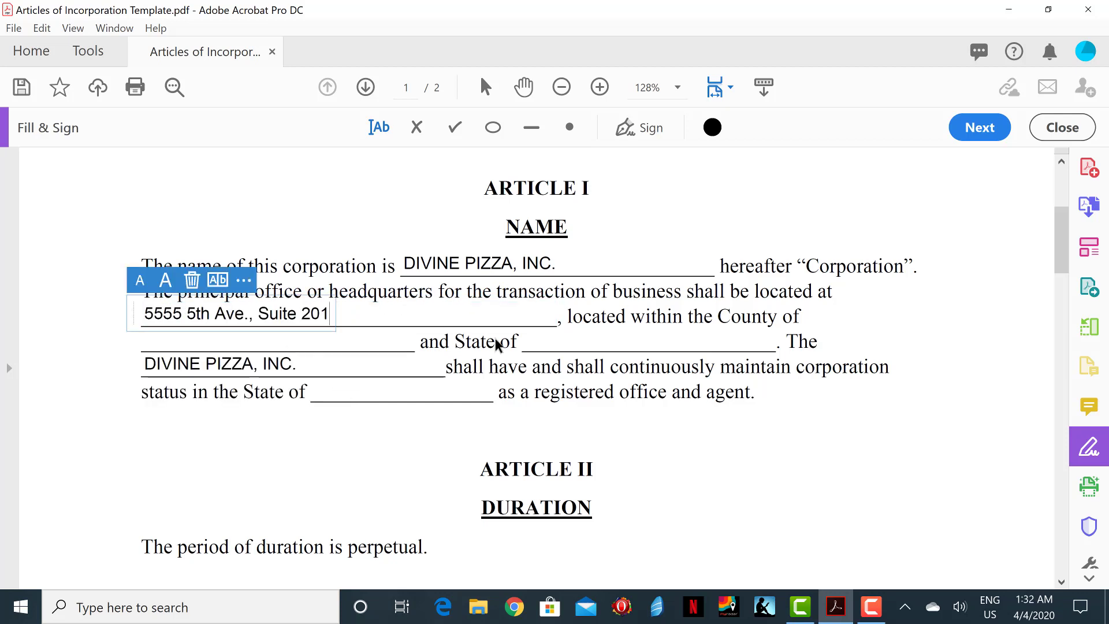
# Step: Fill the county with New York, state with NY, and registration state with Delaware
pyautogui.click(361, 341)
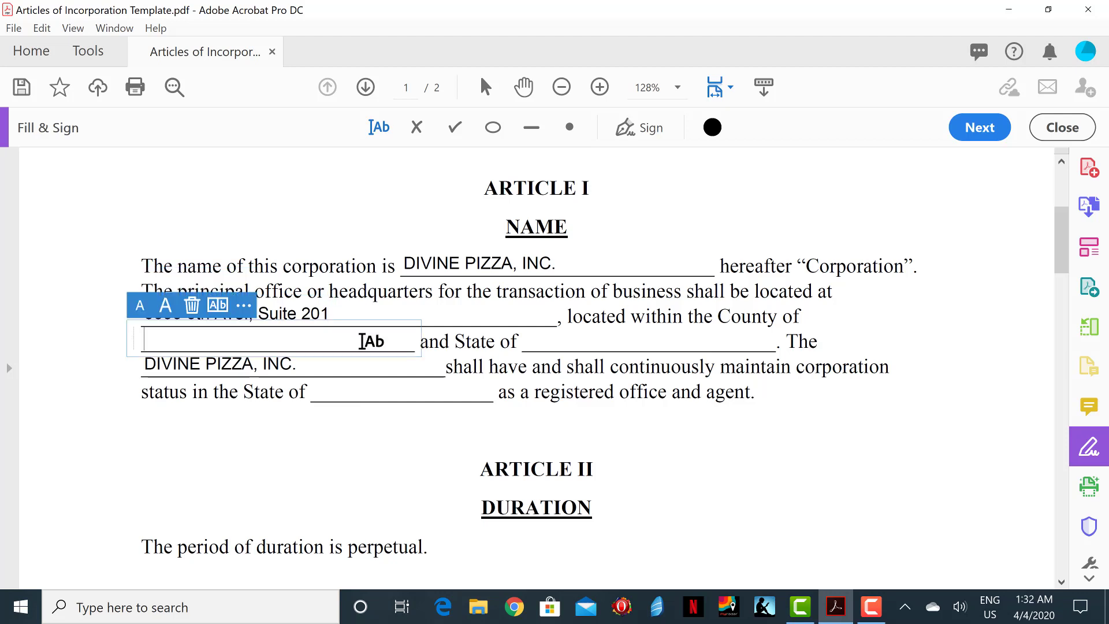
pyautogui.write('New York')
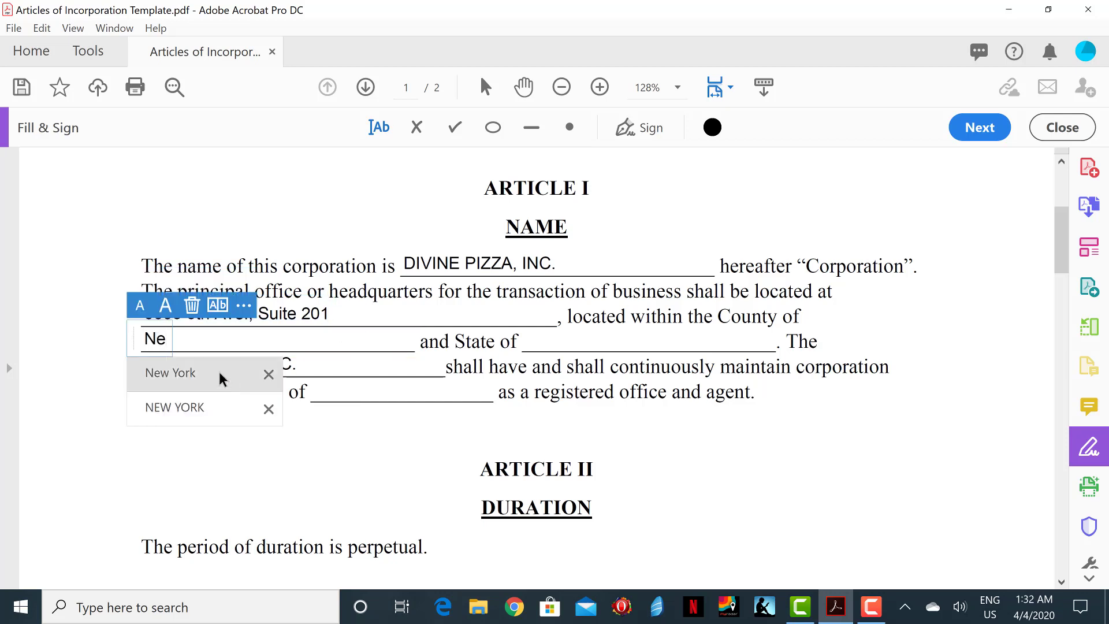
pyautogui.click(217, 372)
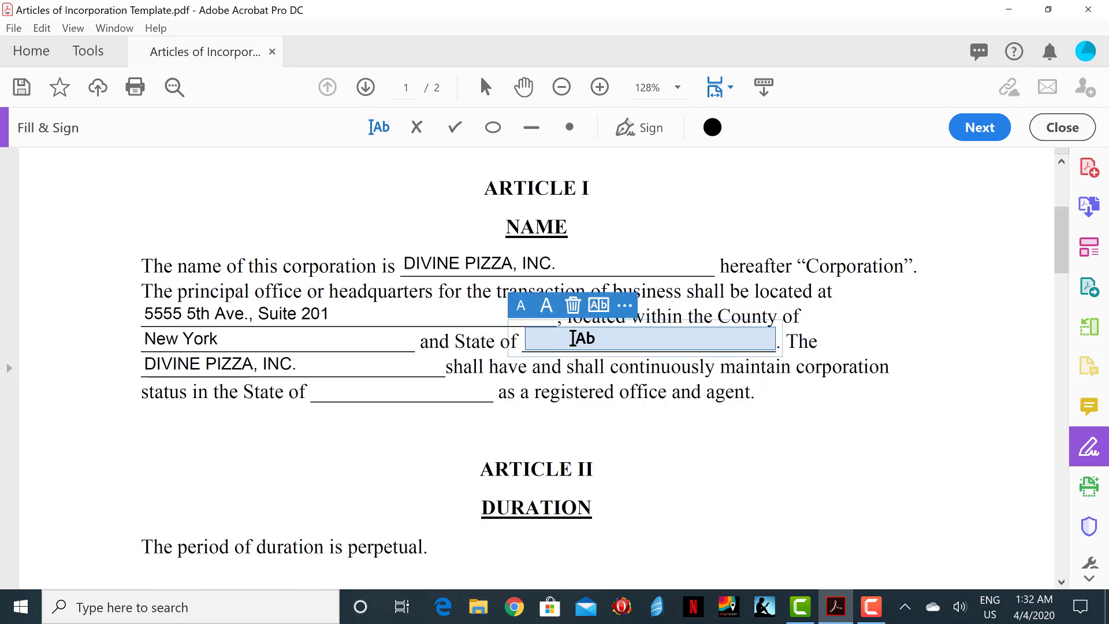
pyautogui.click(573, 338)
pyautogui.write('NY')
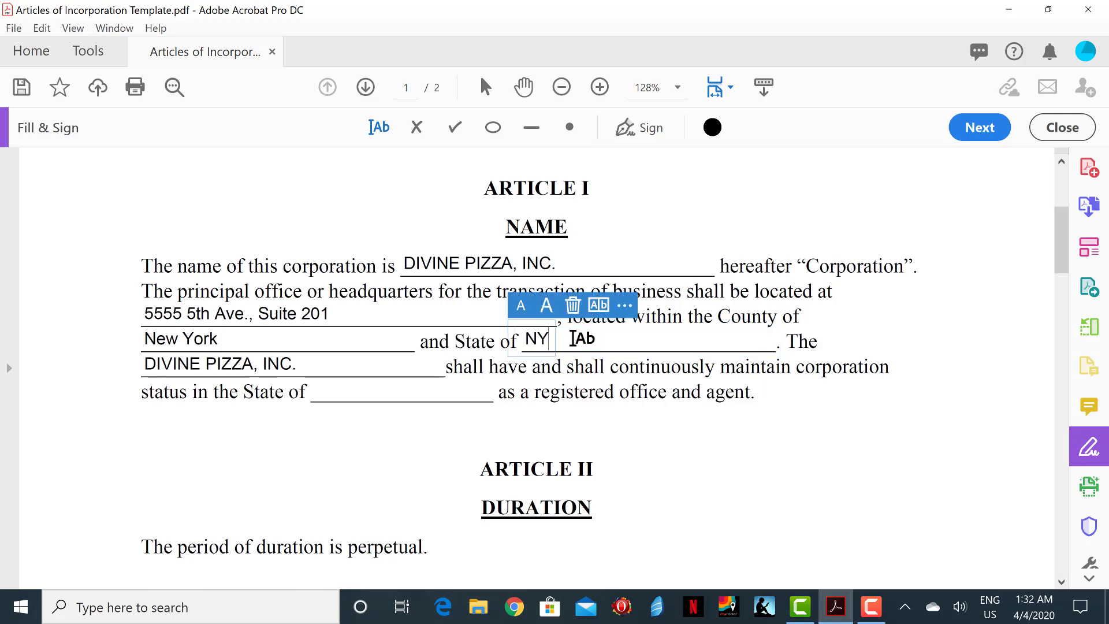
pyautogui.click(980, 376)
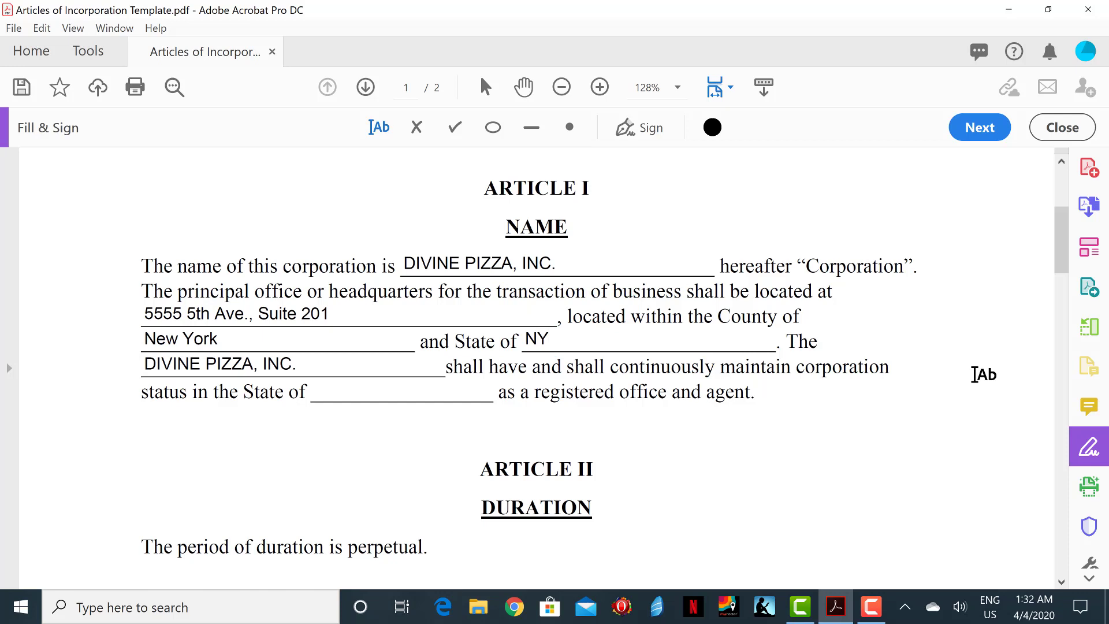
pyautogui.click(433, 384)
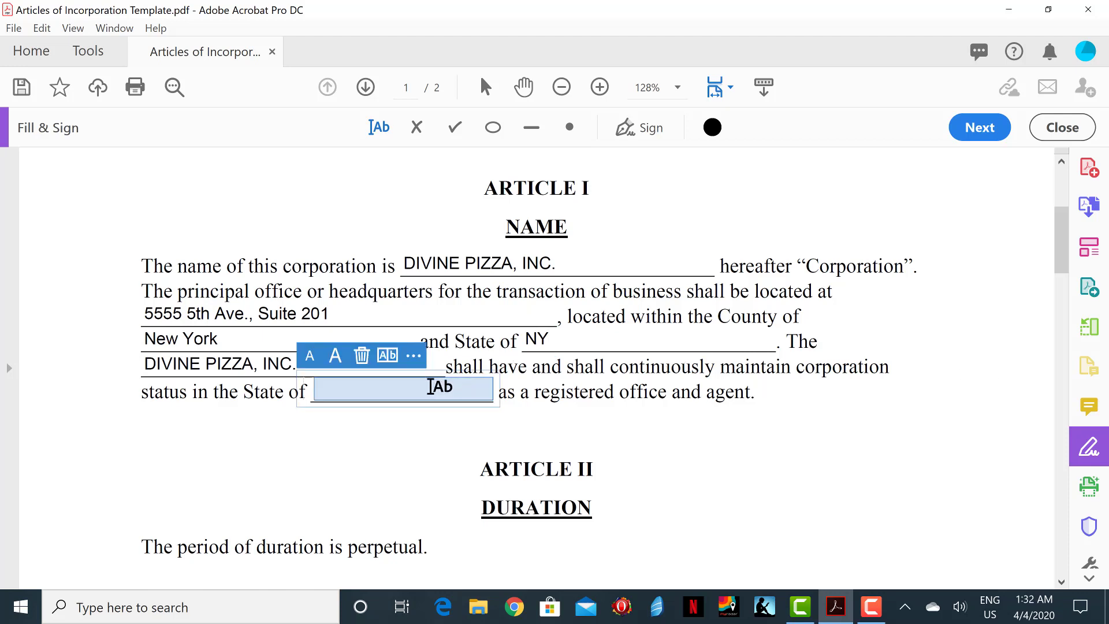
pyautogui.write('De')
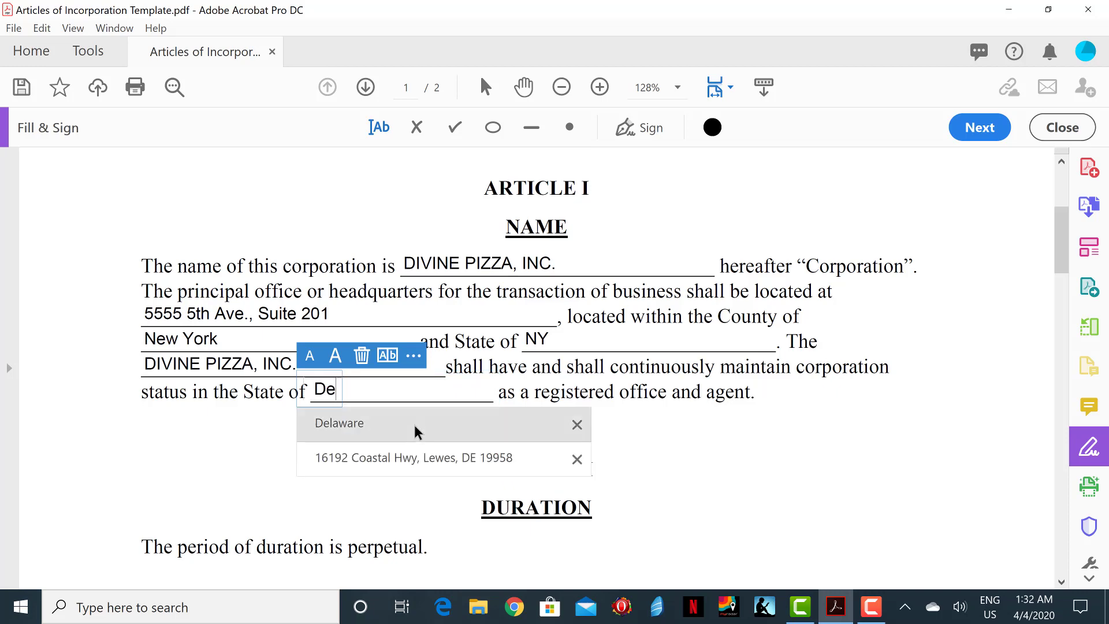
pyautogui.click(414, 422)
pyautogui.click(880, 438)
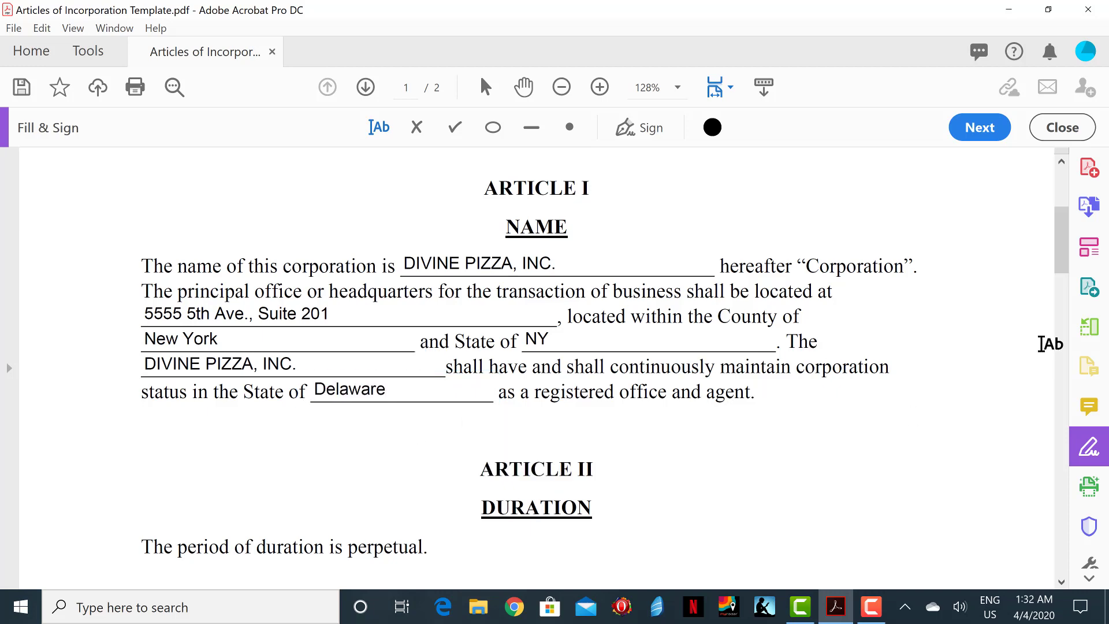
# Step: Scroll down to Article III, the Purpose section
pyautogui.moveTo(1064, 257); pyautogui.dragTo(1064, 300)
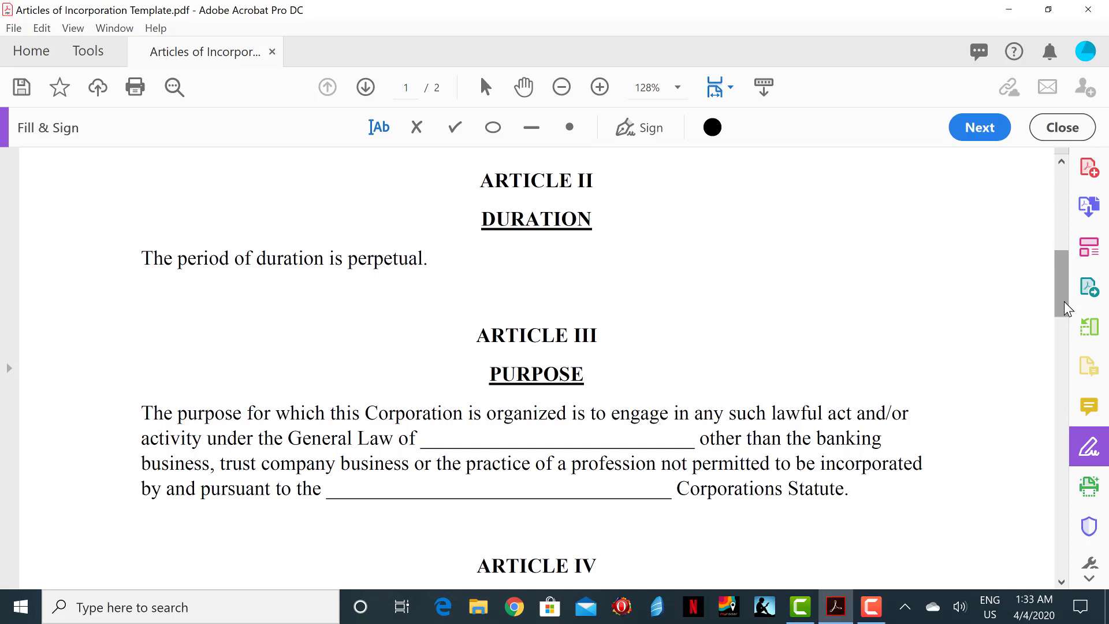
pyautogui.moveTo(1064, 300); pyautogui.dragTo(1062, 324)
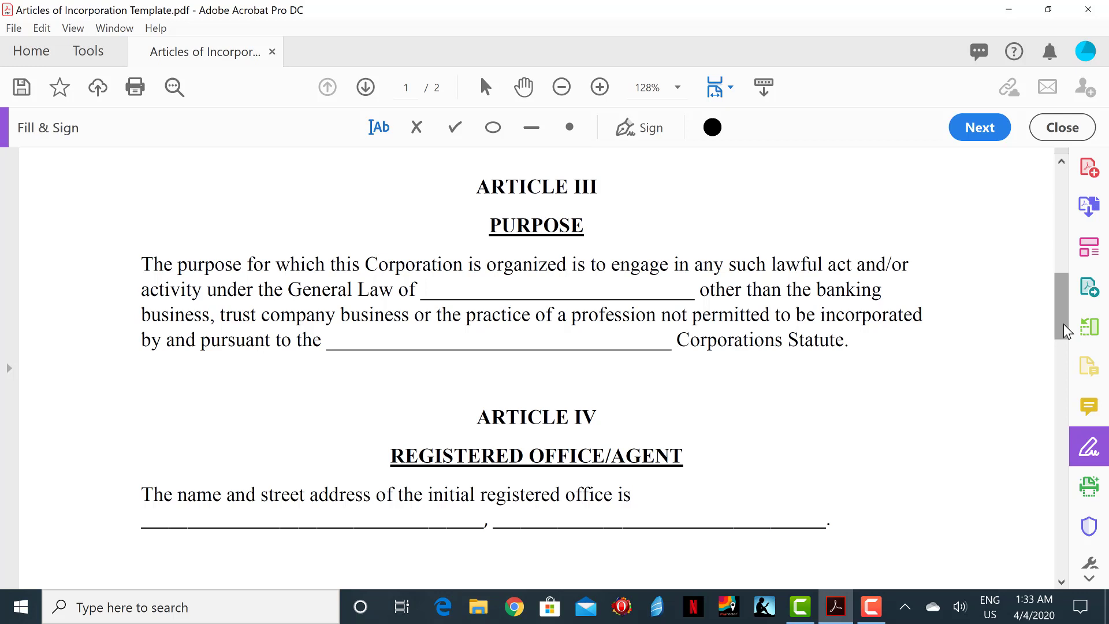
# Step: Enter Delaware in the General Law and Corporations Statute blanks, then scroll to Article IV
pyautogui.click(616, 295)
pyautogui.write('De')
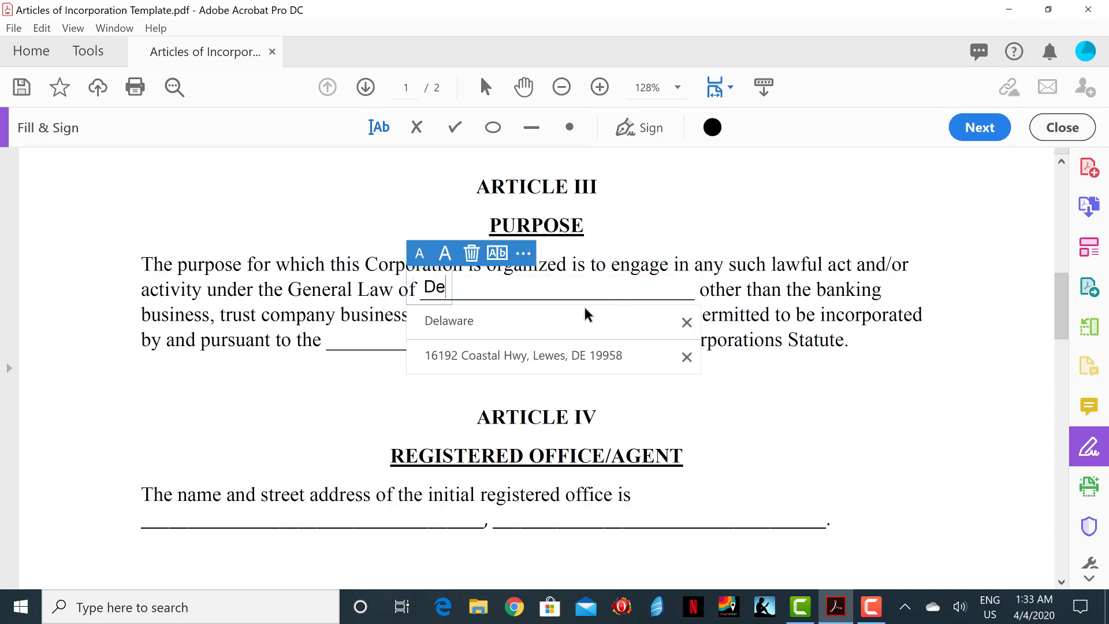
pyautogui.click(549, 328)
pyautogui.click(916, 366)
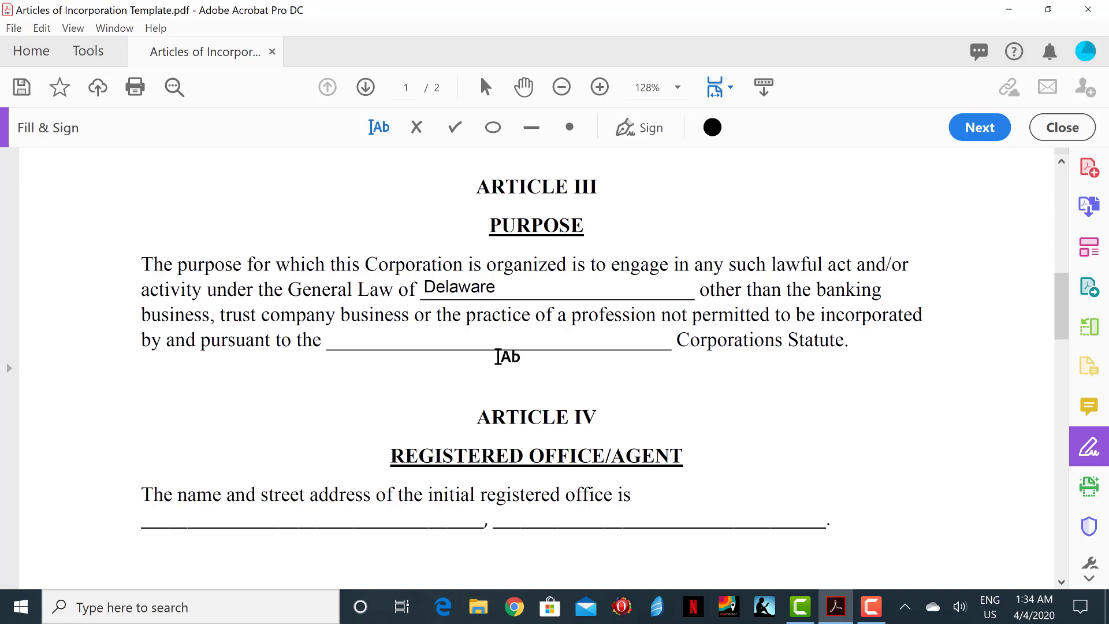
pyautogui.click(448, 333)
pyautogui.write('Del')
pyautogui.click(391, 377)
pyautogui.press('Escape')
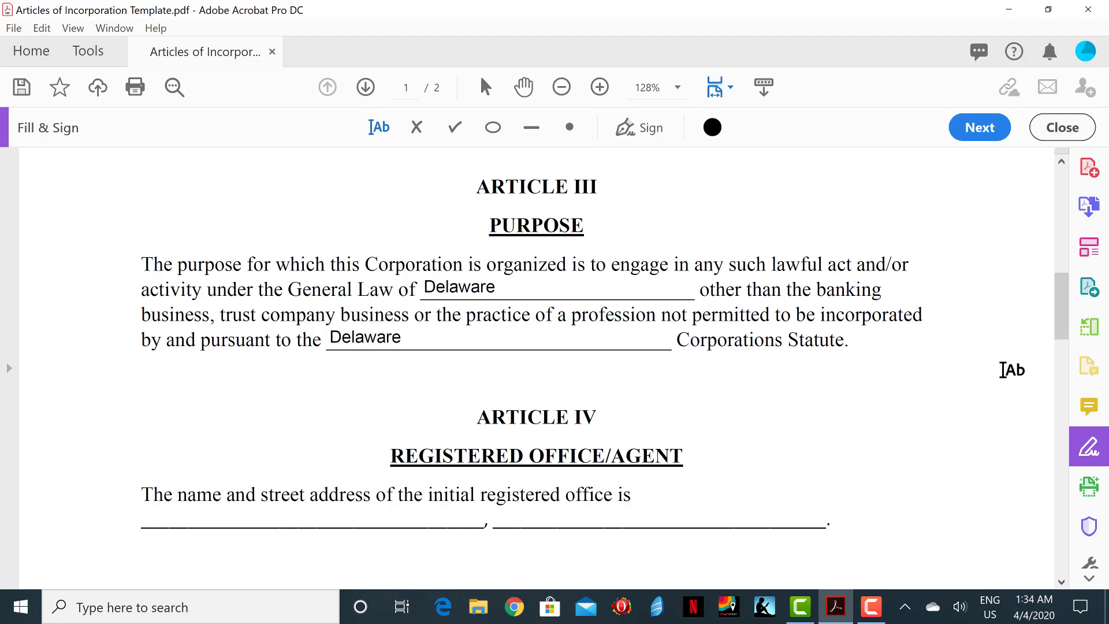
pyautogui.moveTo(1061, 304); pyautogui.dragTo(1061, 339)
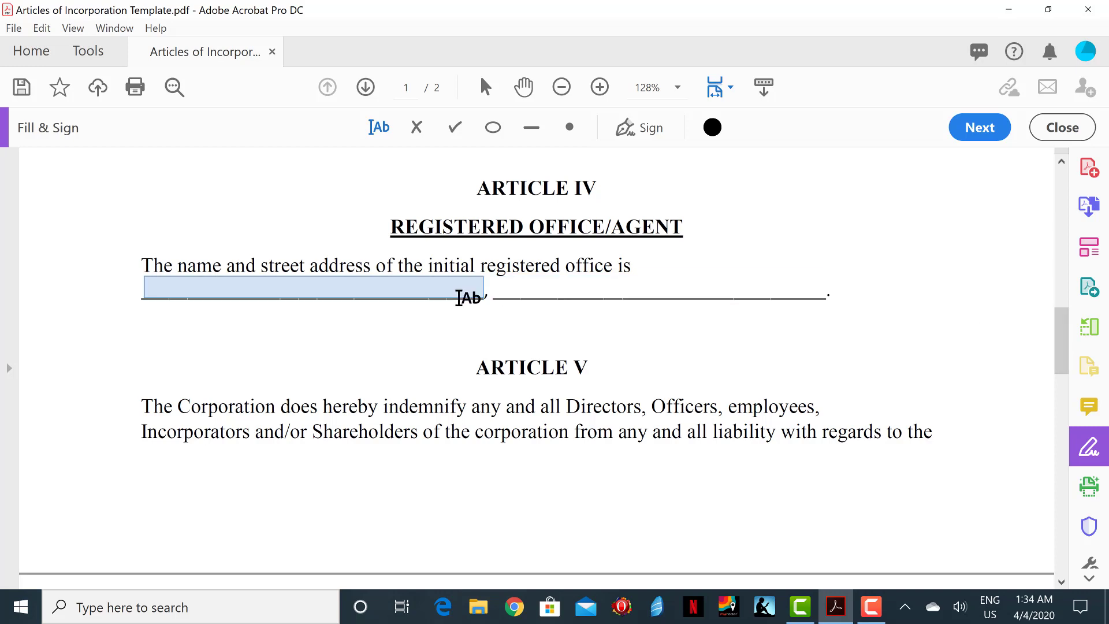
# Step: Enter Harvard Business Services, Inc. as the registered agent name in Article IV
pyautogui.click(441, 289)
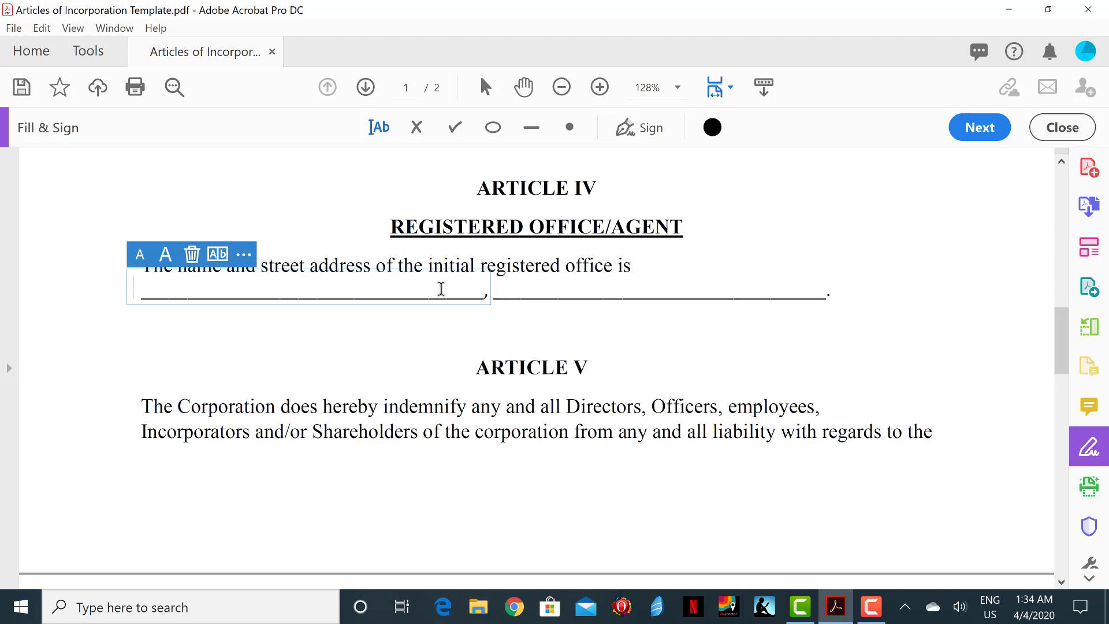
pyautogui.write('Hw')
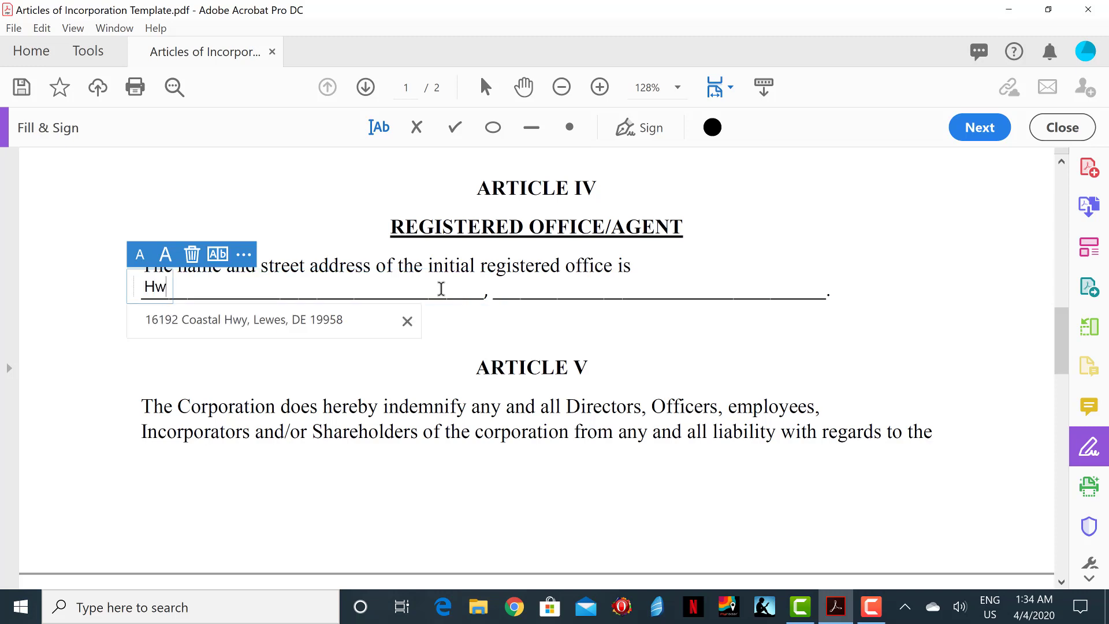
pyautogui.press('BackSpace')
pyautogui.write('ar')
pyautogui.click(315, 326)
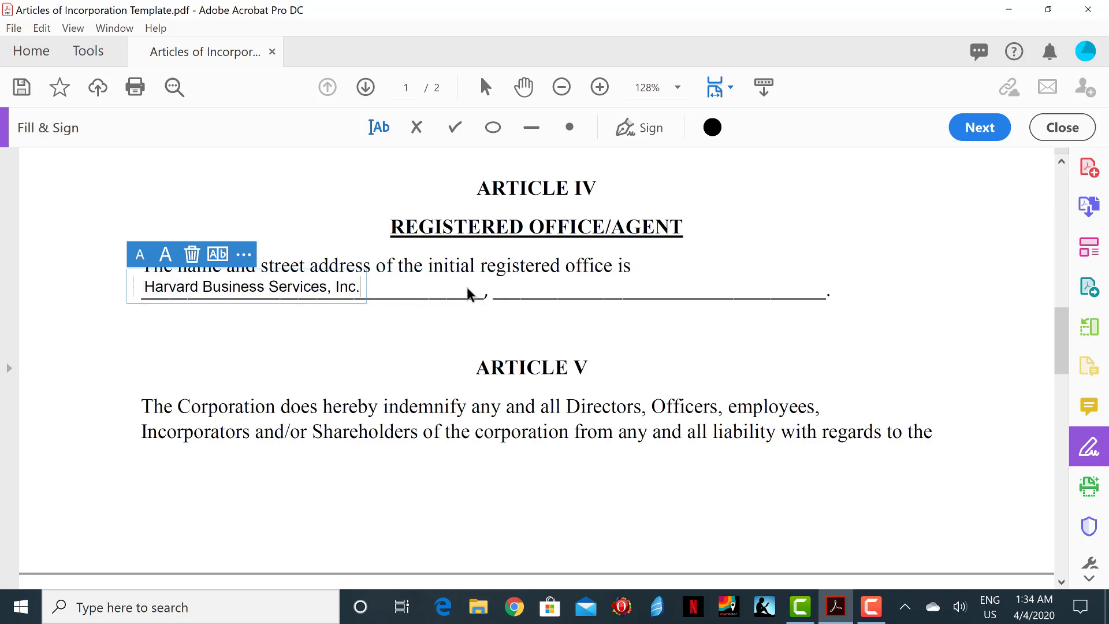
pyautogui.click(531, 287)
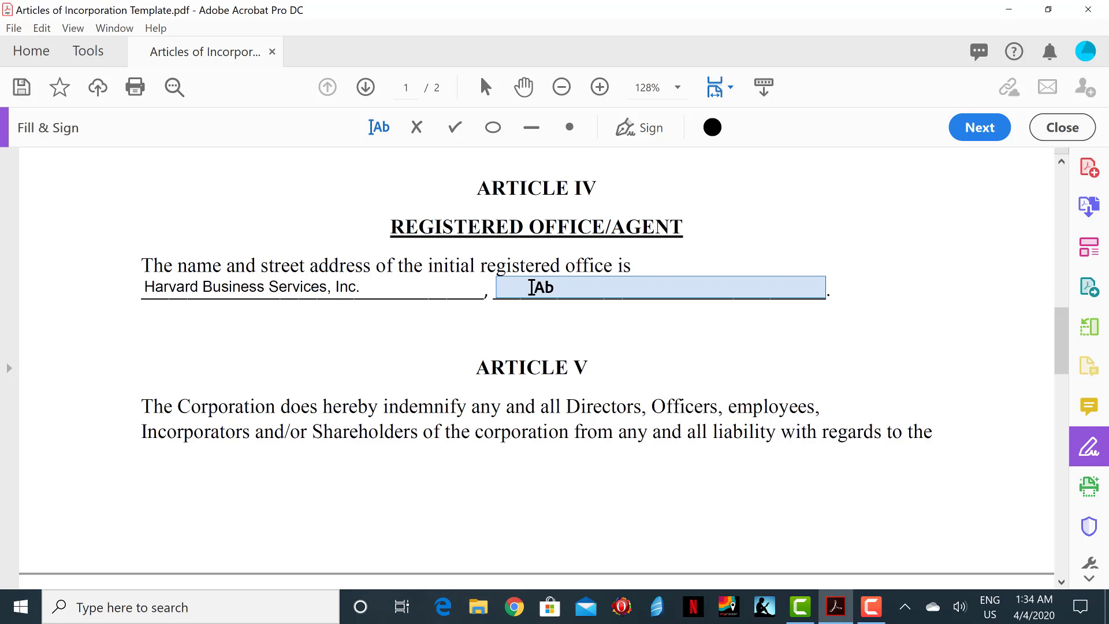
# Step: Fill the registered office street address from the saved autofill suggestion
pyautogui.click(531, 287)
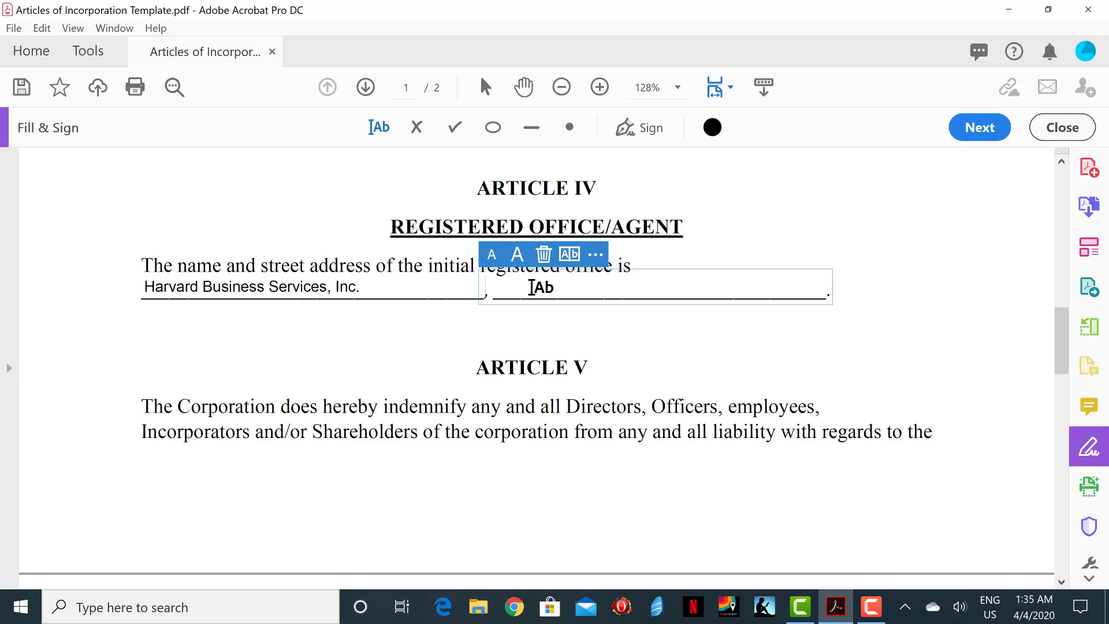
pyautogui.write('161')
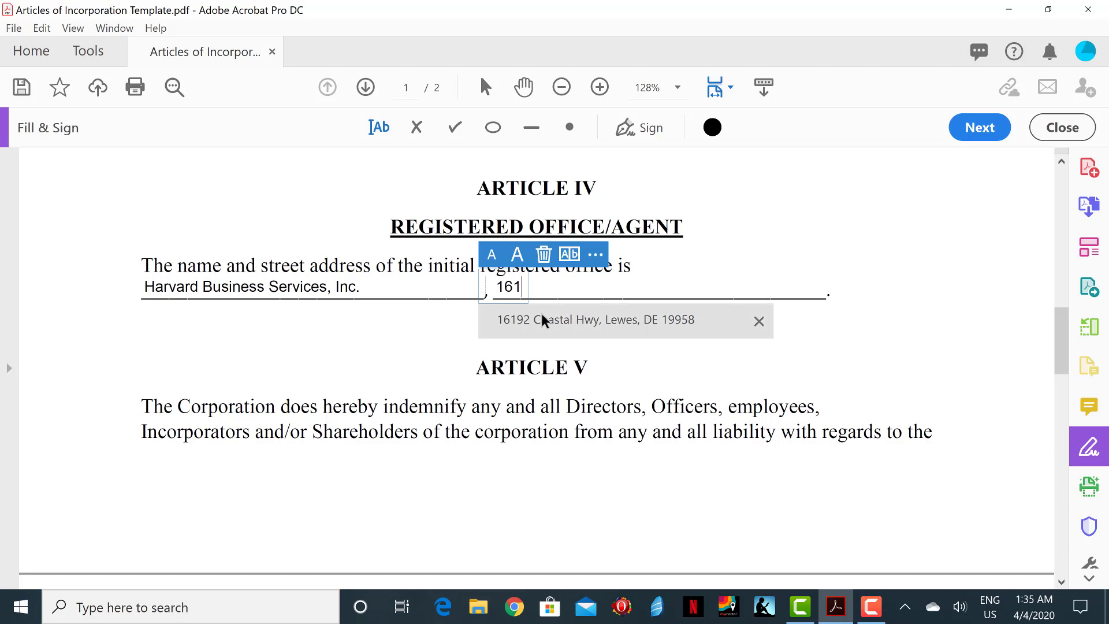
pyautogui.click(541, 315)
pyautogui.click(989, 335)
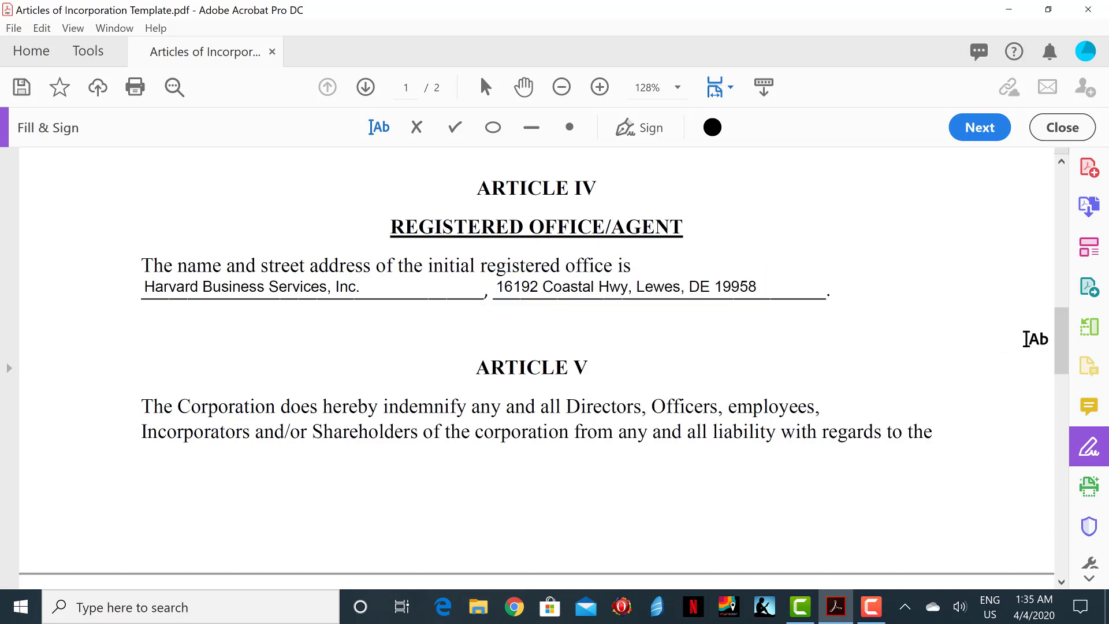
# Step: Scroll to page 2 and fill Delaware before 'State Corporation Statute'
pyautogui.moveTo(1061, 339); pyautogui.dragTo(1061, 366)
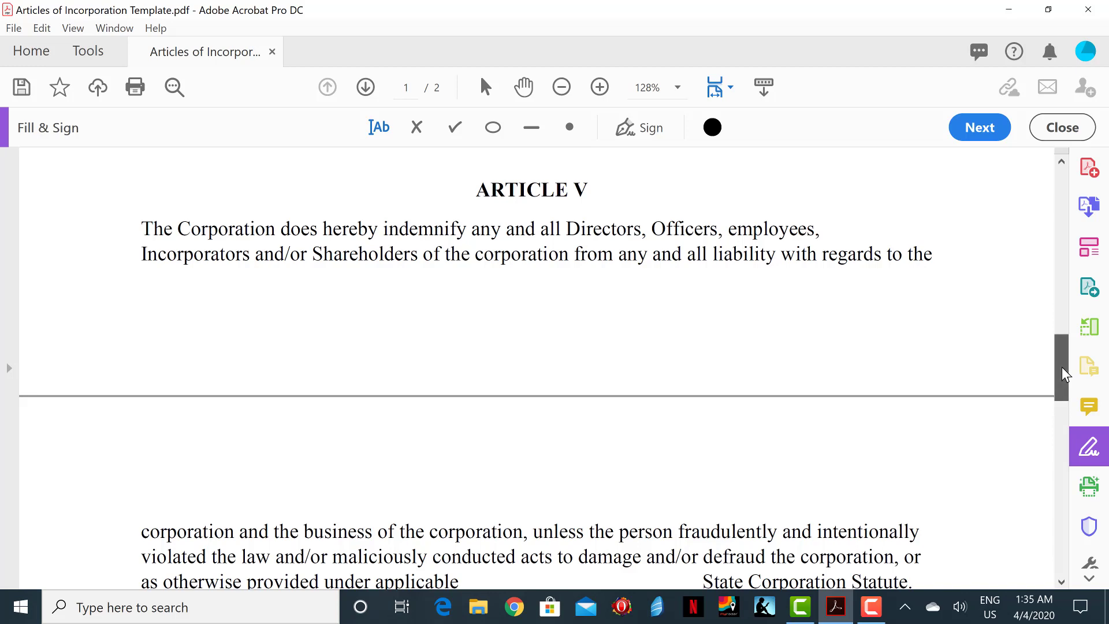
pyautogui.moveTo(1061, 375); pyautogui.dragTo(1061, 403)
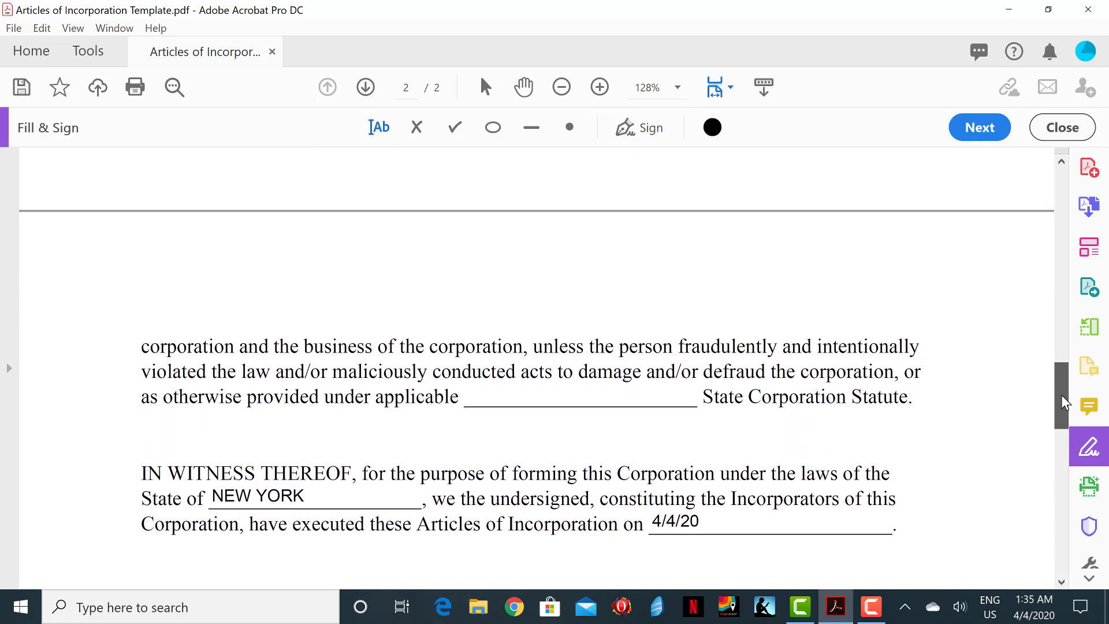
pyautogui.click(578, 399)
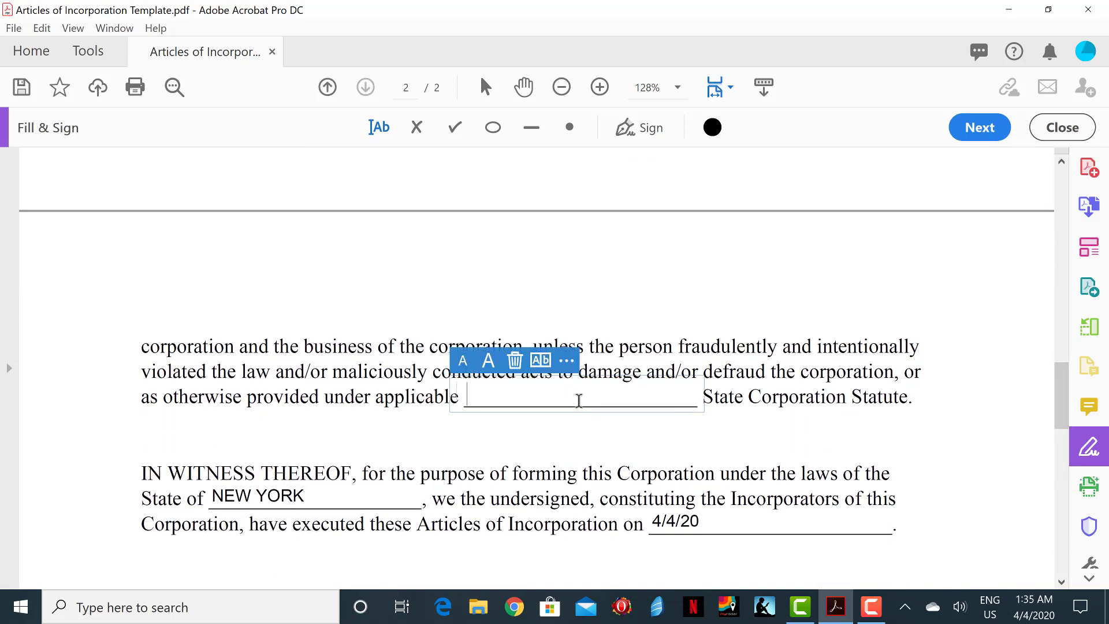
pyautogui.write('De')
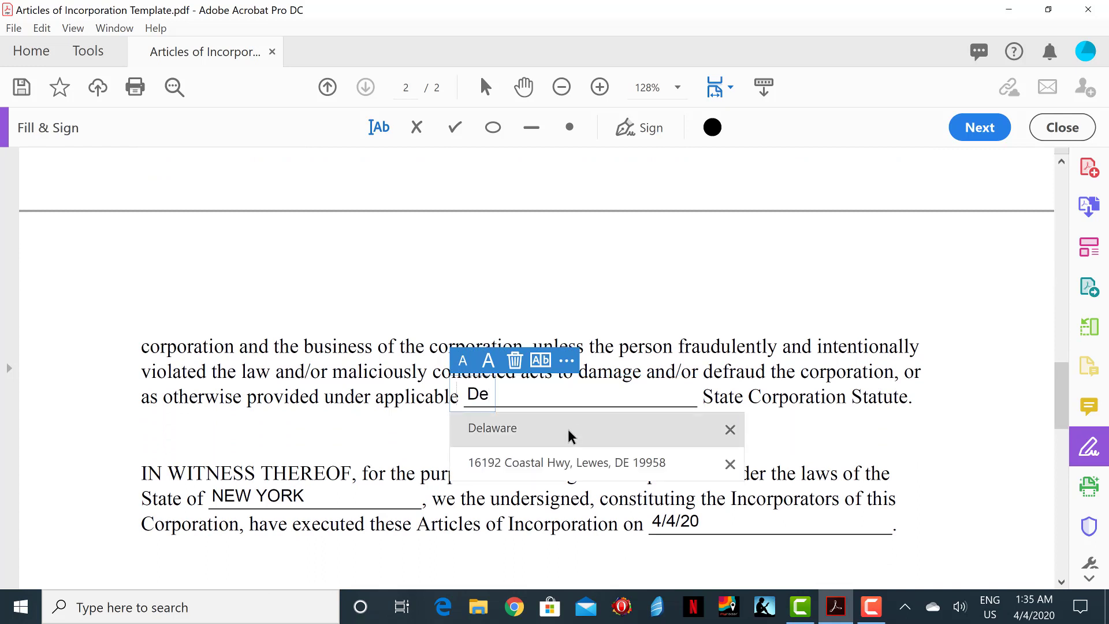
pyautogui.click(492, 428)
pyautogui.click(945, 400)
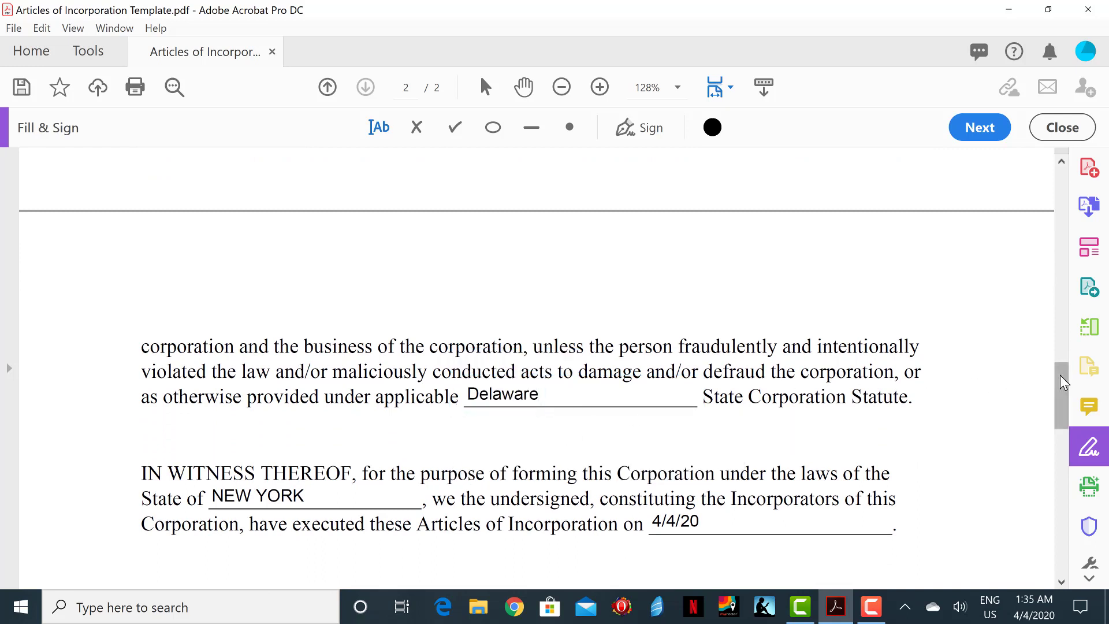
# Step: Fill the notary block's STATE OF and COUNTY OF lines with NEW YORK
pyautogui.moveTo(1059, 375); pyautogui.dragTo(1060, 418)
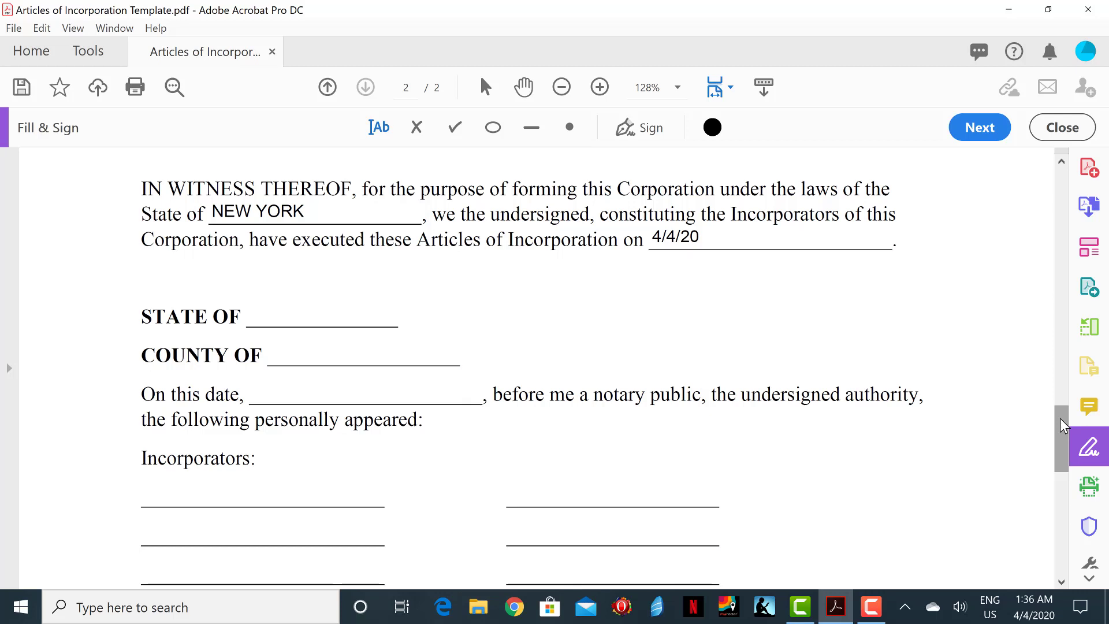
pyautogui.click(331, 316)
pyautogui.write('Ne')
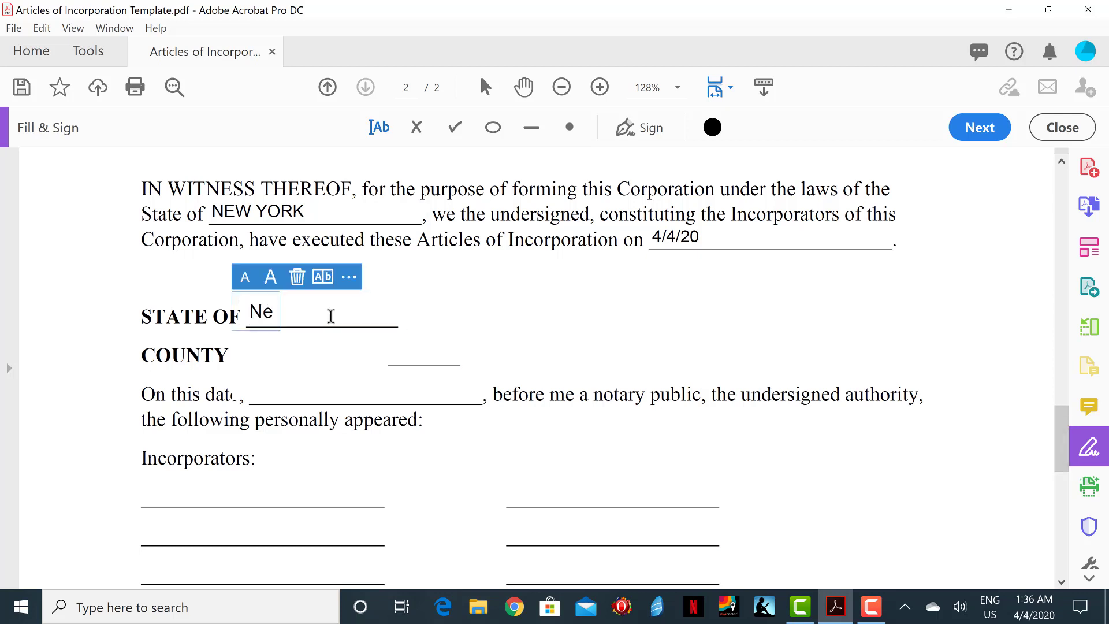
pyautogui.click(302, 380)
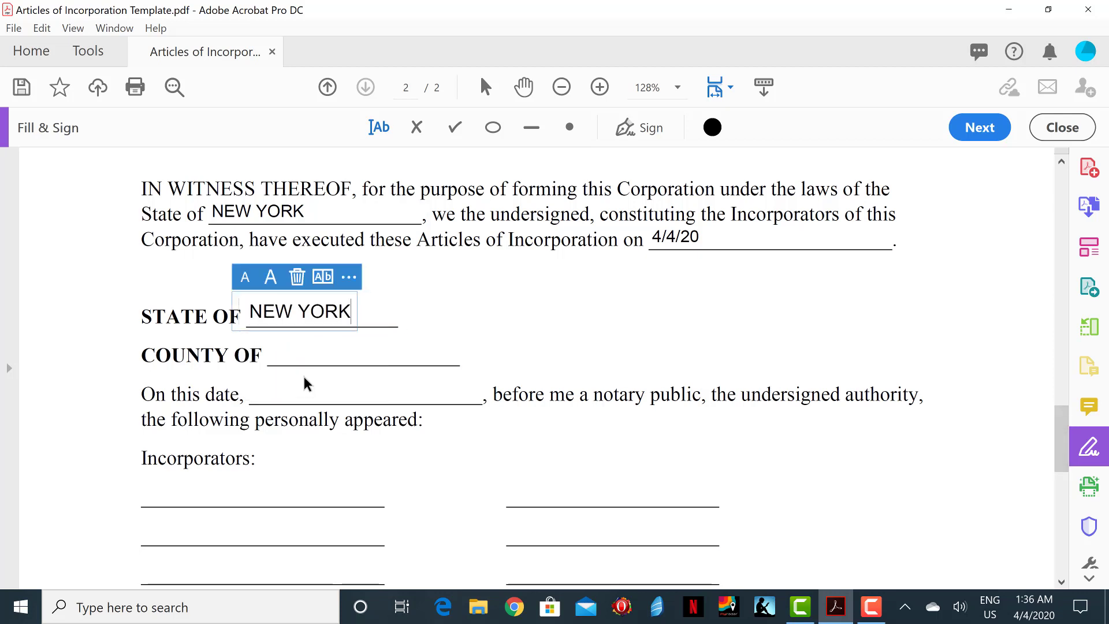
pyautogui.click(306, 342)
pyautogui.write('ne')
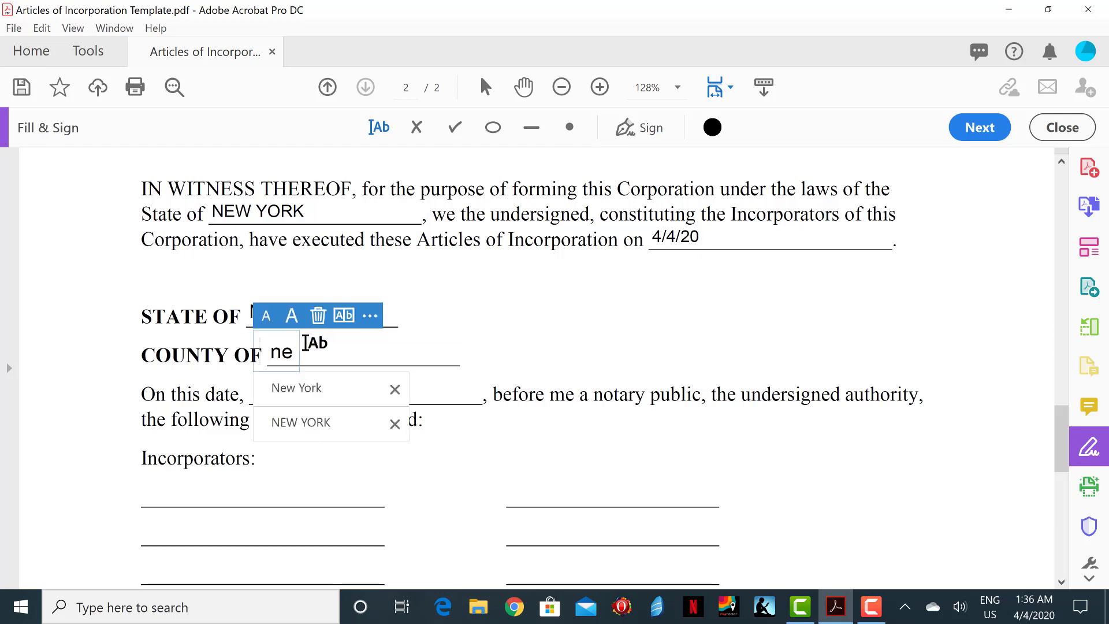
pyautogui.click(299, 423)
pyautogui.click(831, 436)
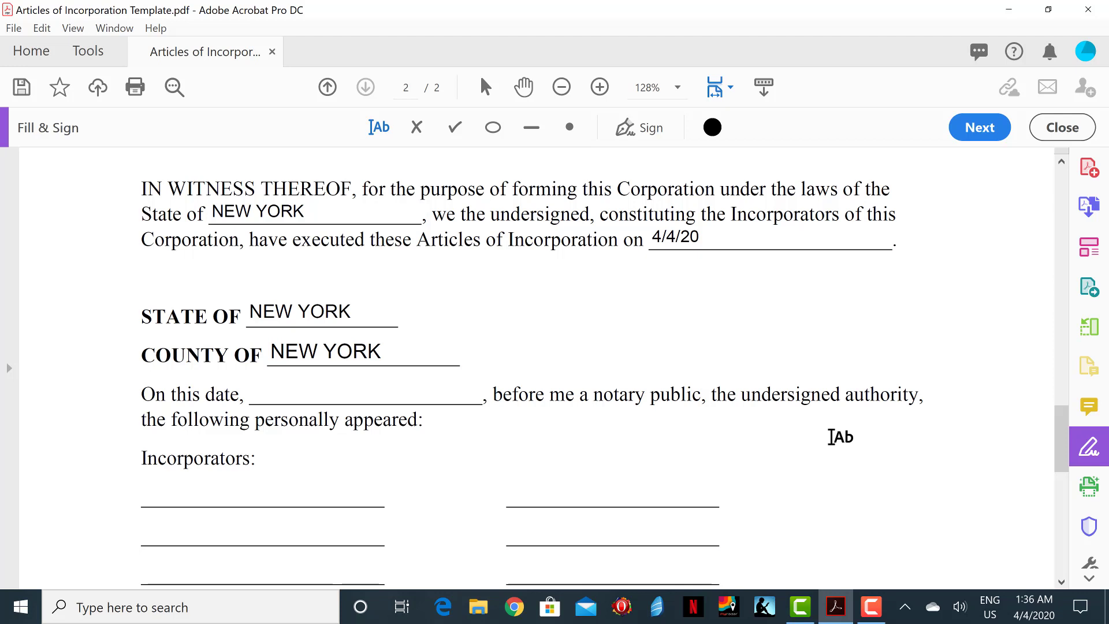
# Step: Enter 4/4/20 as the notary date
pyautogui.click(406, 392)
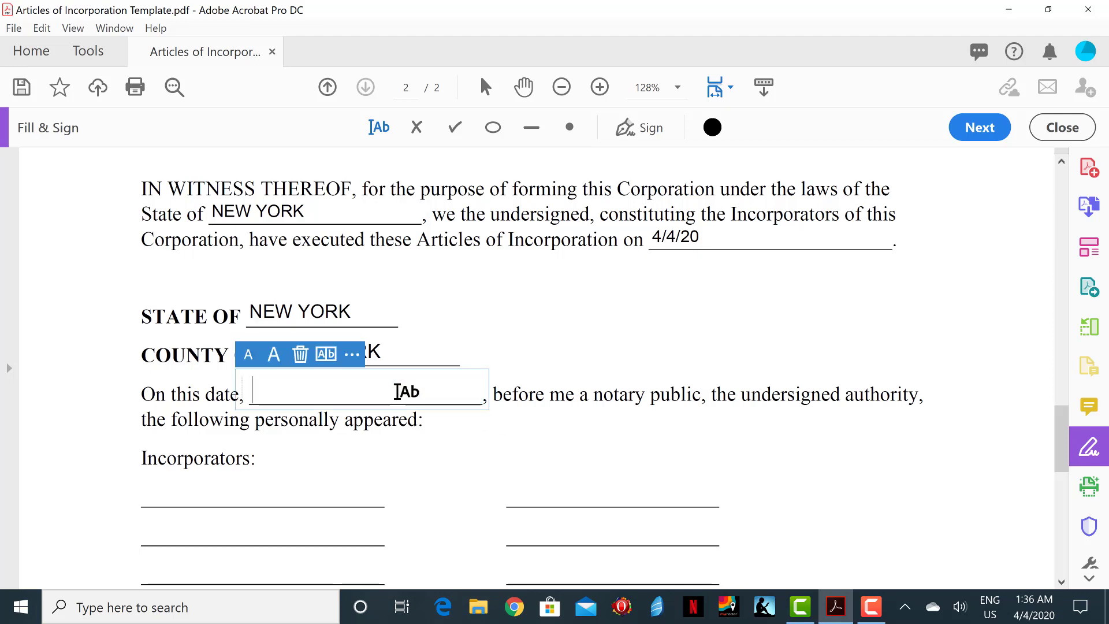
pyautogui.write('4/')
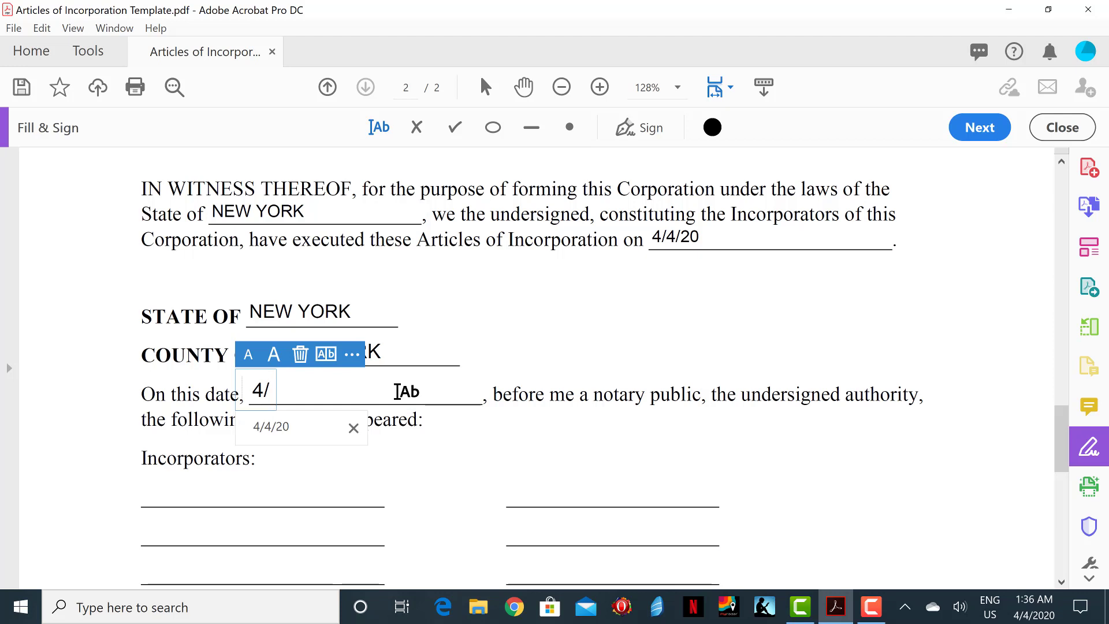
pyautogui.click(309, 426)
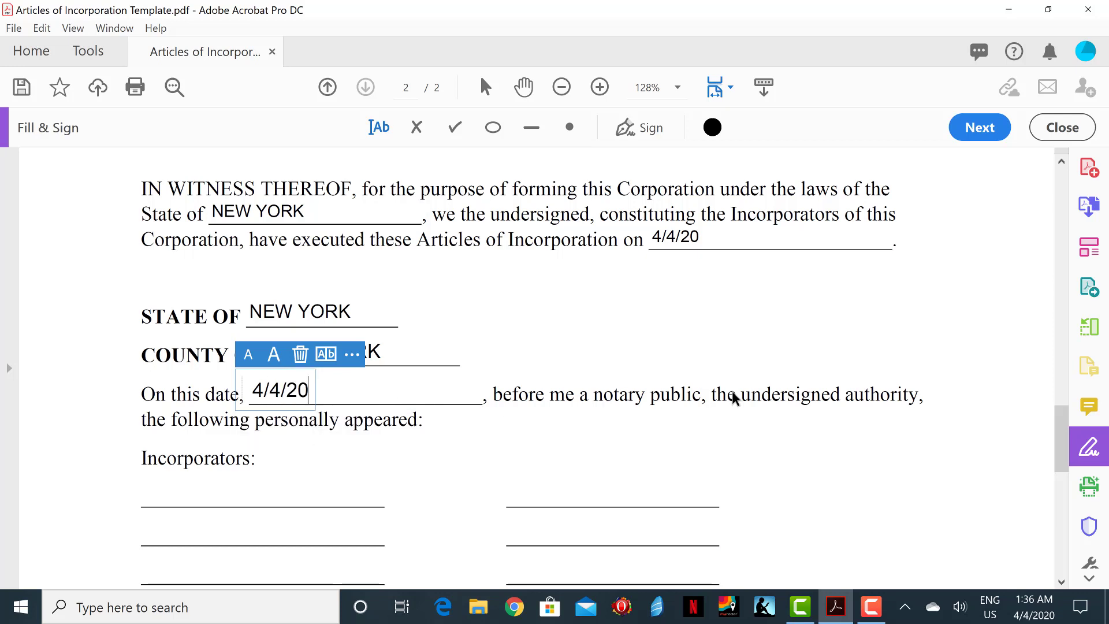
pyautogui.click(996, 458)
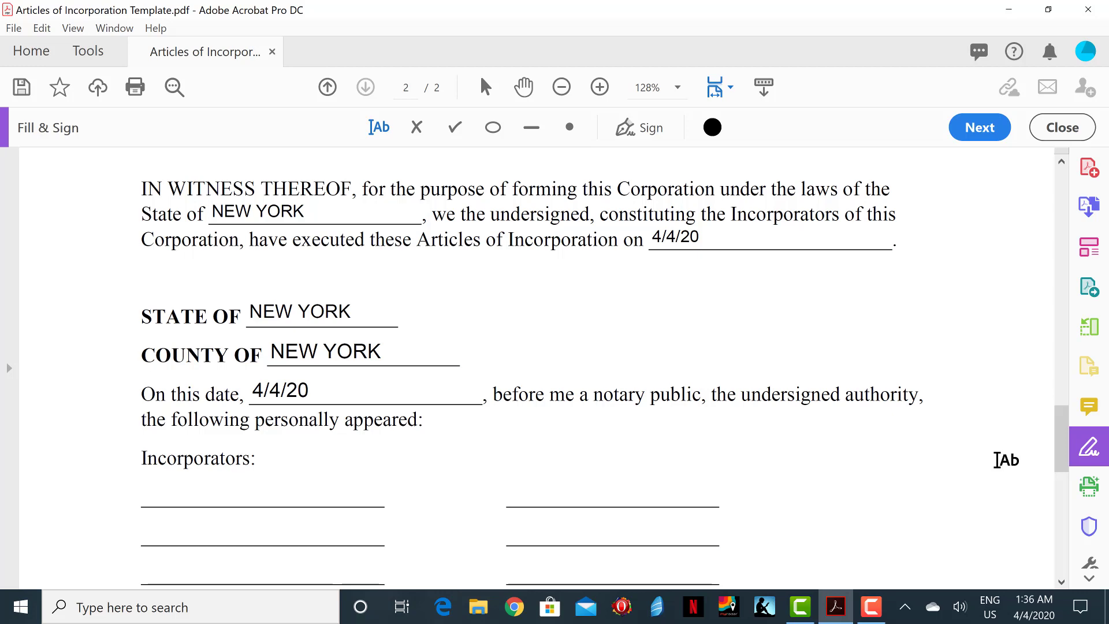
# Step: Enter the first incorporator's name, street address and city, state and ZIP line
pyautogui.moveTo(1058, 428); pyautogui.dragTo(1058, 468)
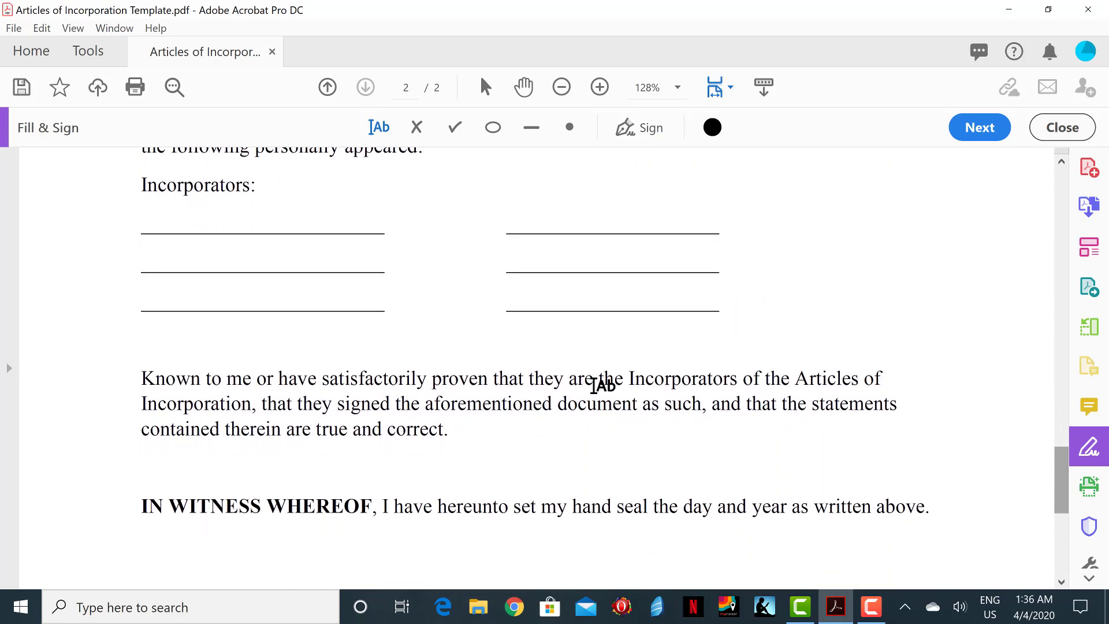
pyautogui.click(280, 229)
pyautogui.write('Di')
pyautogui.click(247, 289)
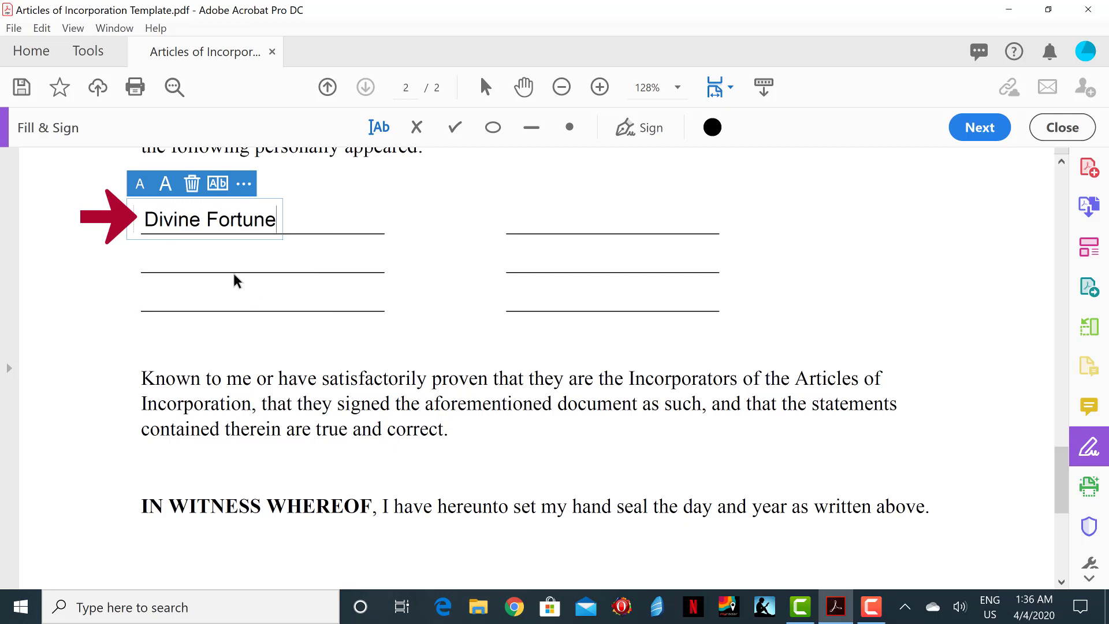
pyautogui.click(222, 268)
pyautogui.write('55')
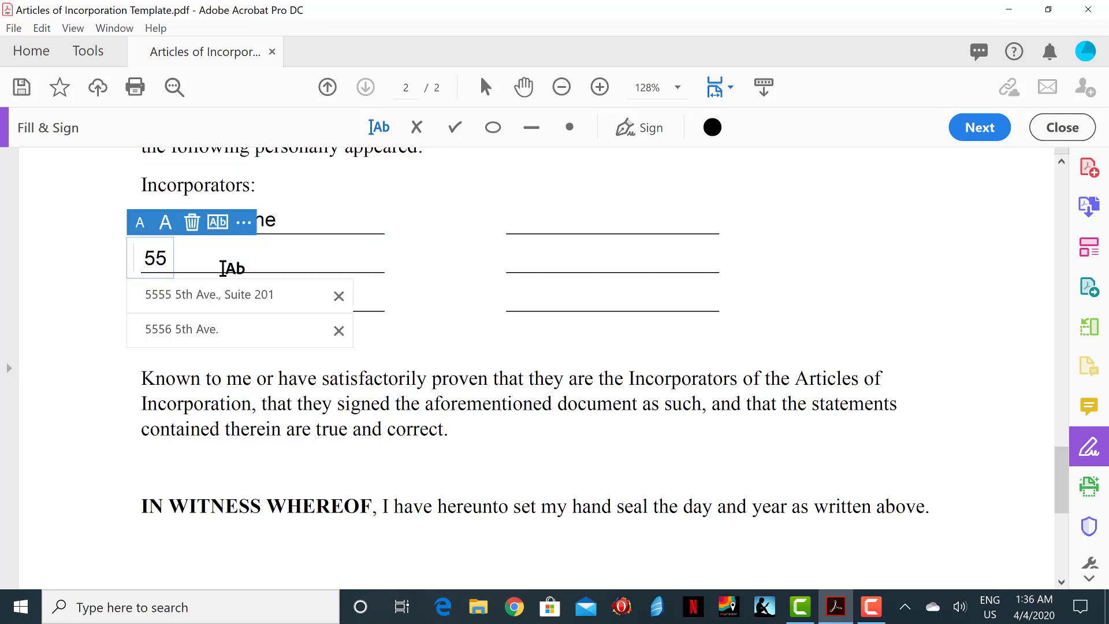
pyautogui.click(226, 295)
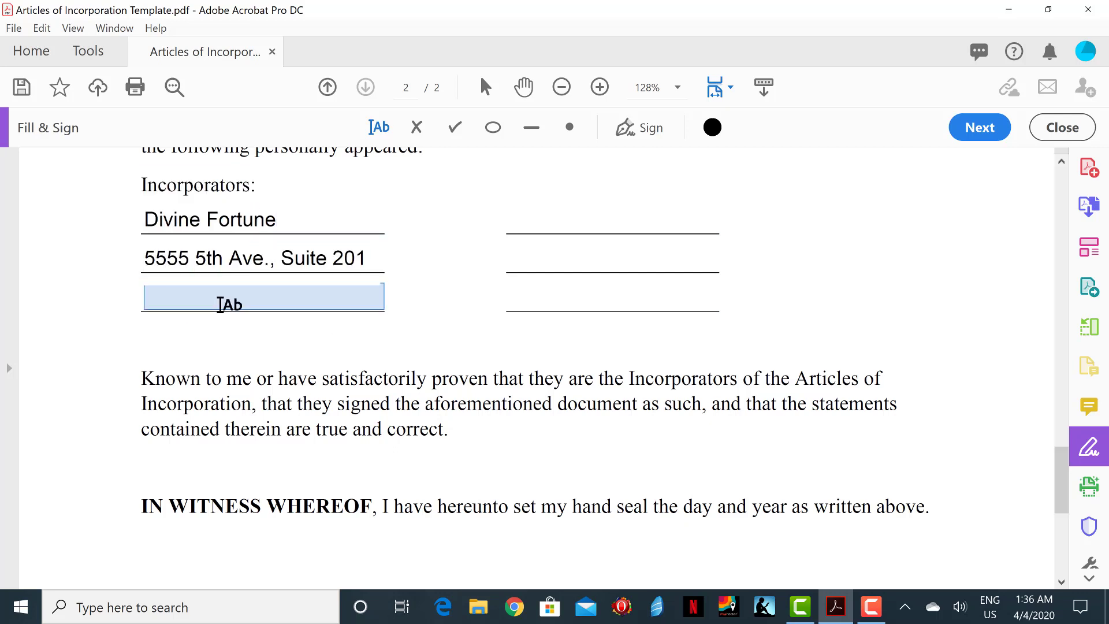
pyautogui.click(222, 303)
pyautogui.write('New O')
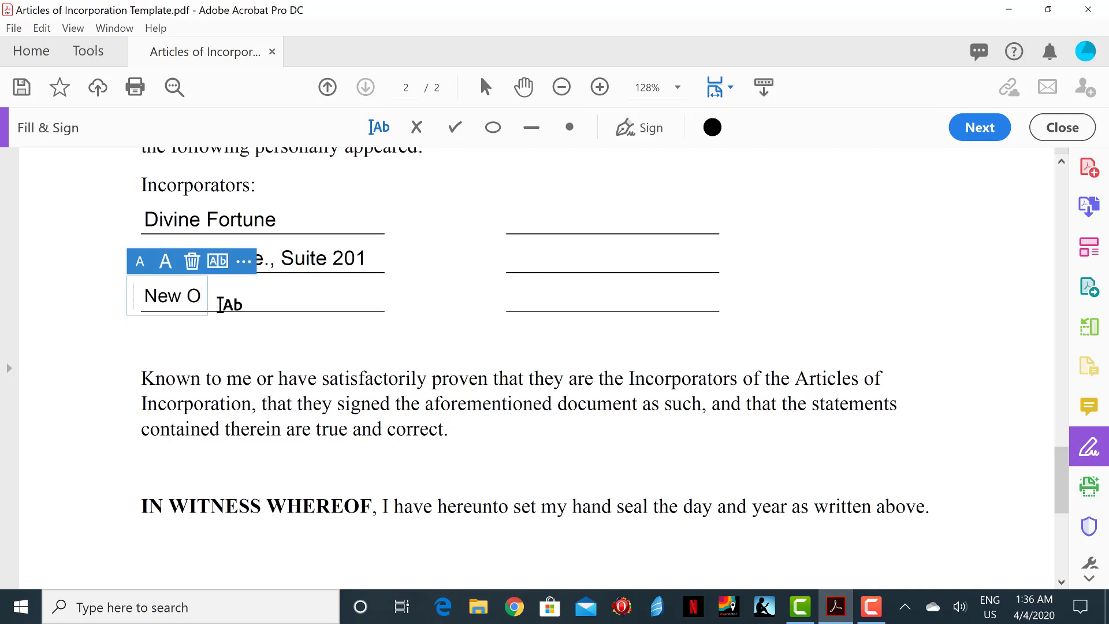
pyautogui.press('BackSpace')
pyautogui.write('YOr')
pyautogui.press('BackSpace')
pyautogui.press('BackSpace')
pyautogui.write('ork')
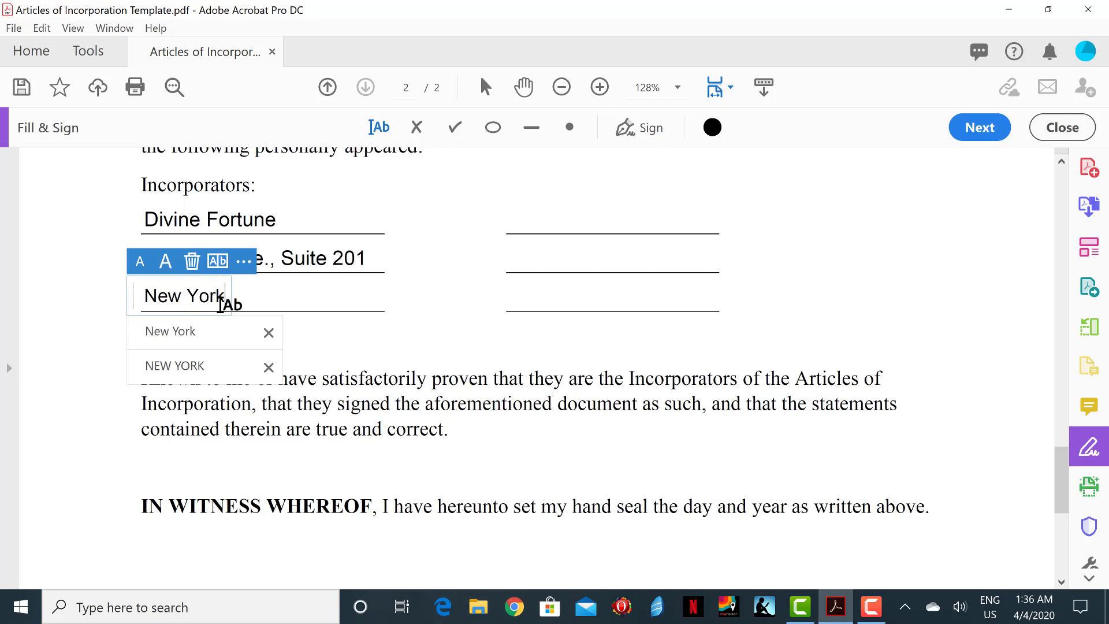
pyautogui.write(', NY 10021')
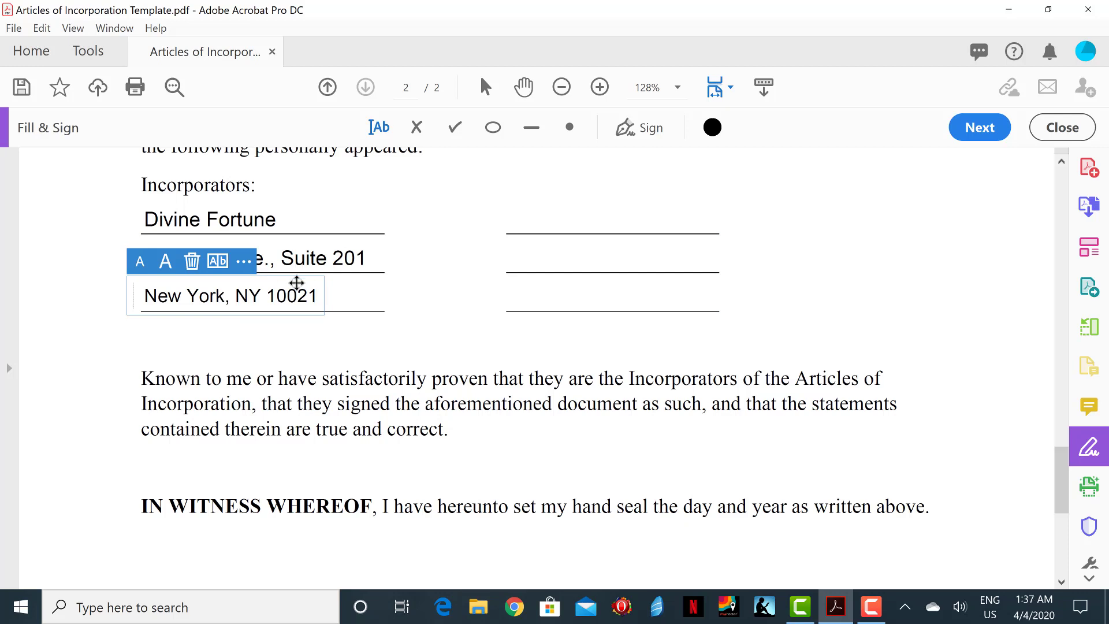
# Step: Enter the second incorporator's name, street address and city, state and ZIP from autofill
pyautogui.click(532, 212)
pyautogui.write('Day')
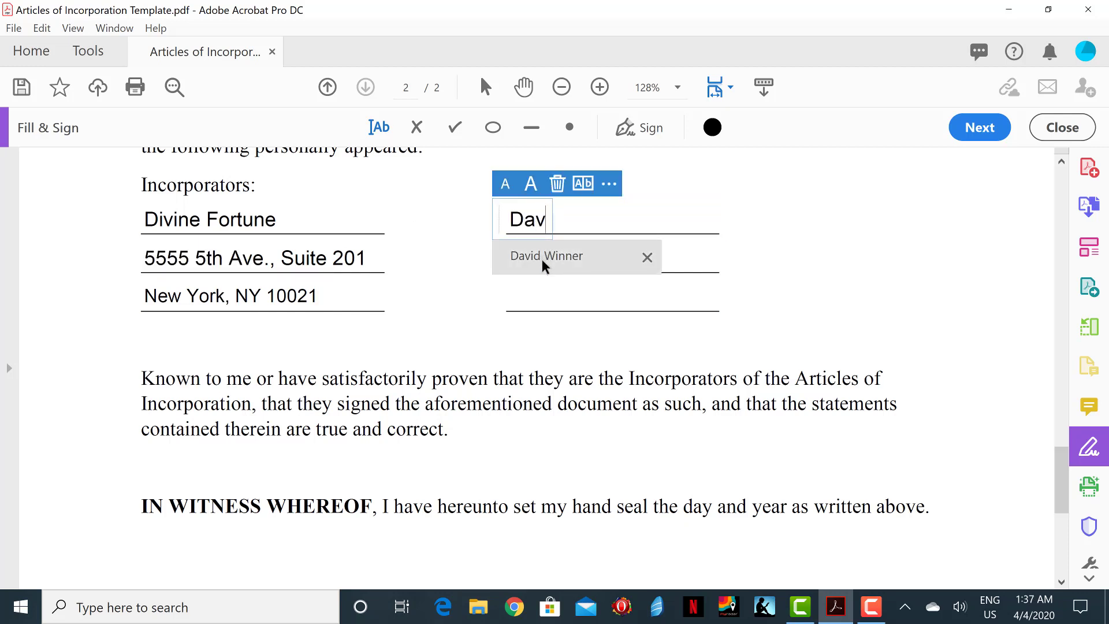
pyautogui.click(541, 260)
pyautogui.click(541, 261)
pyautogui.write('555')
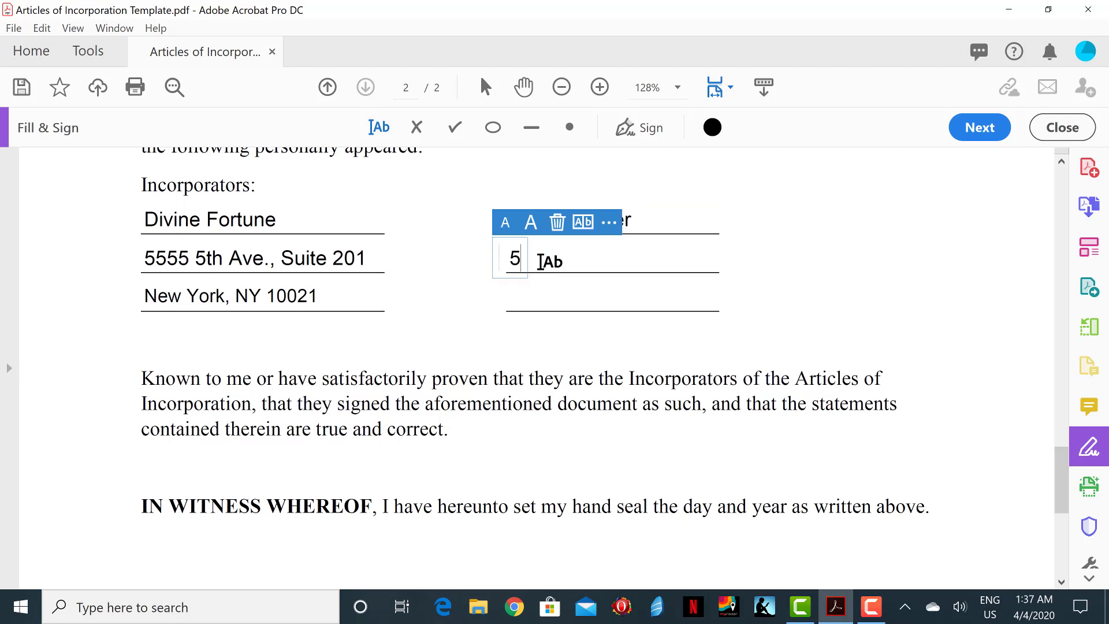
pyautogui.click(535, 327)
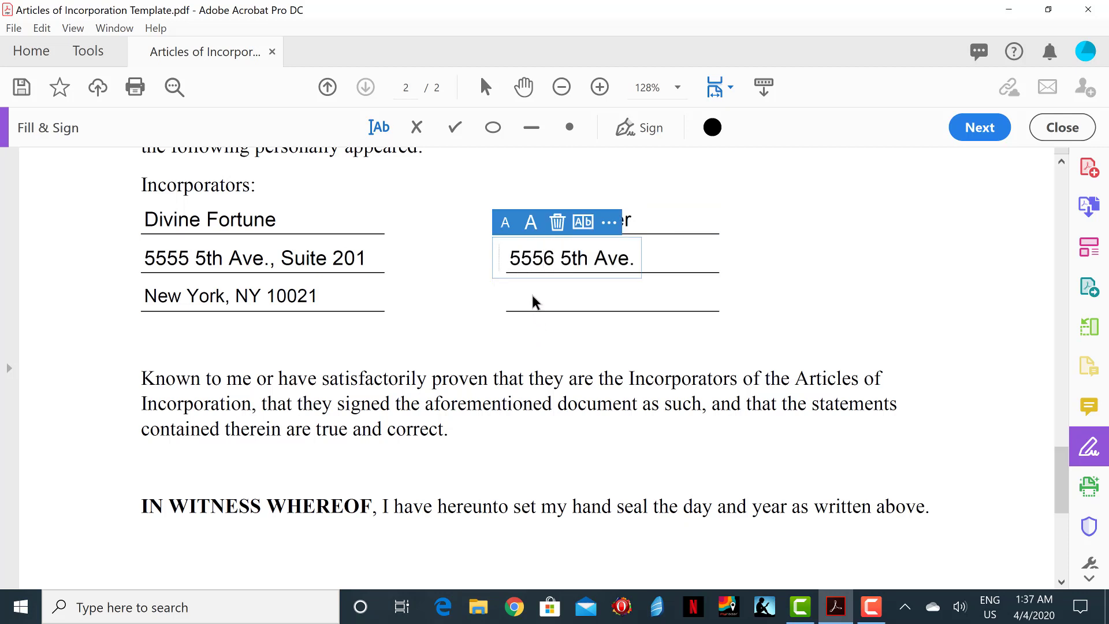
pyautogui.click(530, 297)
pyautogui.click(530, 298)
pyautogui.write('new')
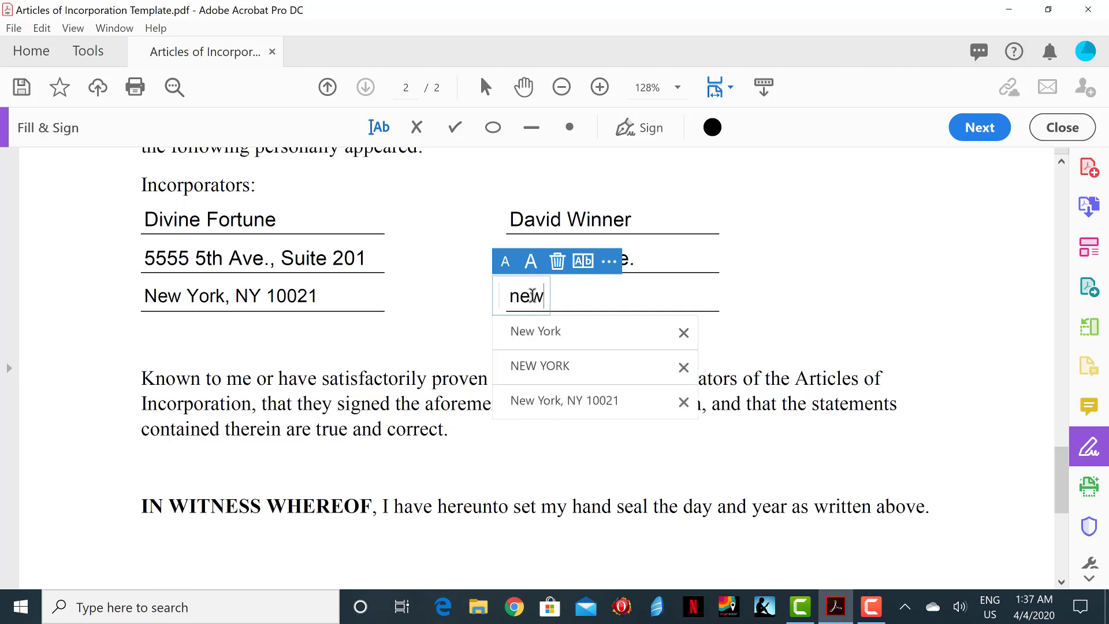
pyautogui.click(554, 401)
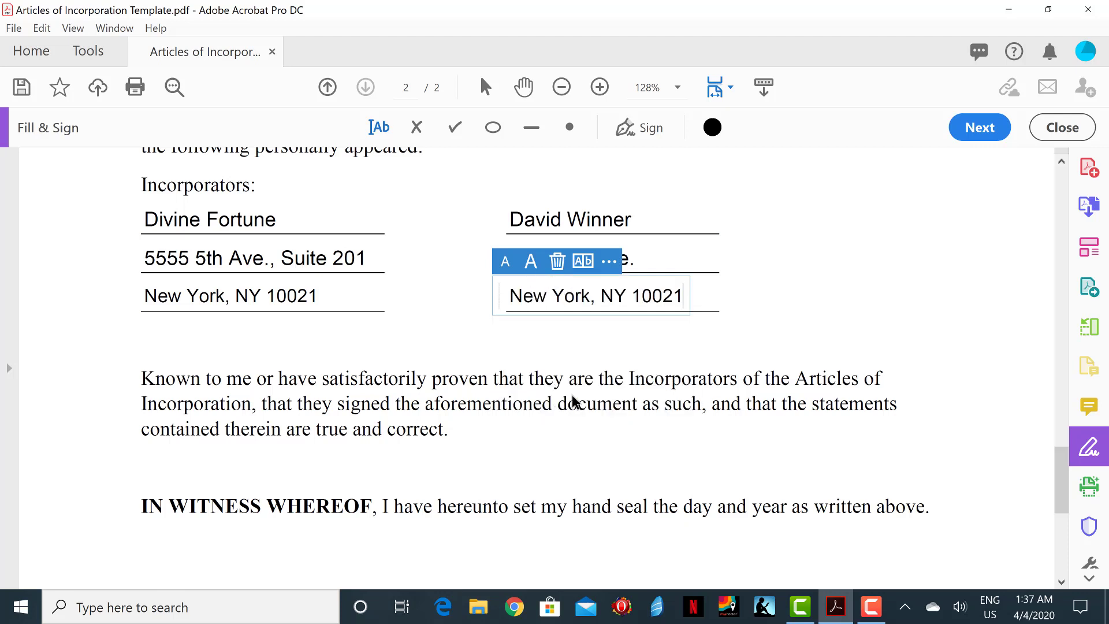
pyautogui.click(956, 346)
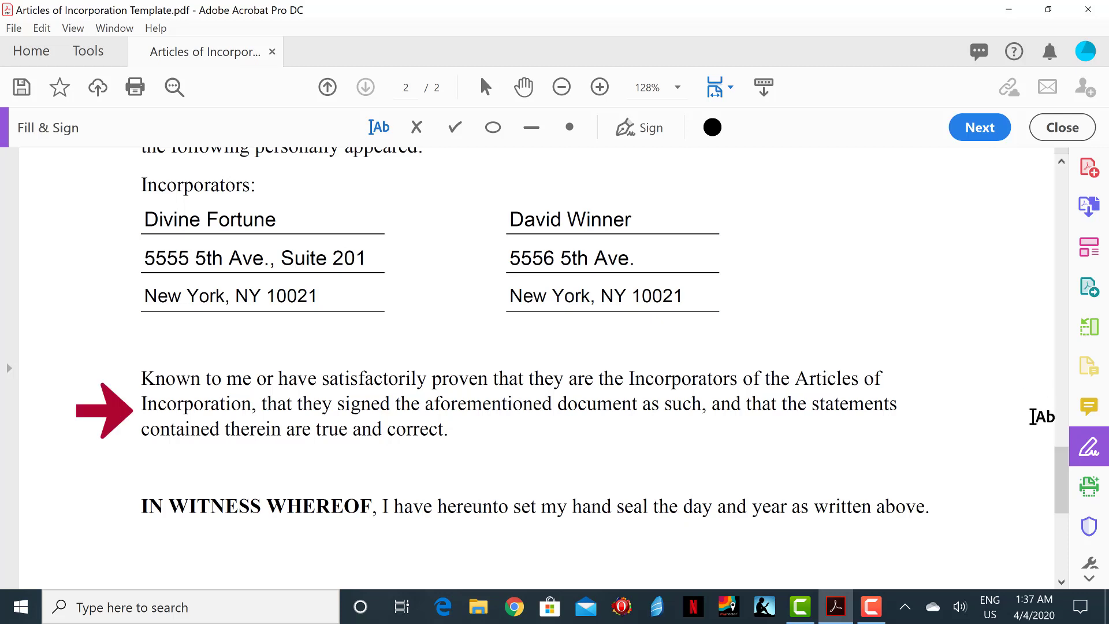
# Step: Scroll down to the Notary Public signature, printed-name and commission-expiry lines
pyautogui.moveTo(1059, 455); pyautogui.dragTo(1061, 507)
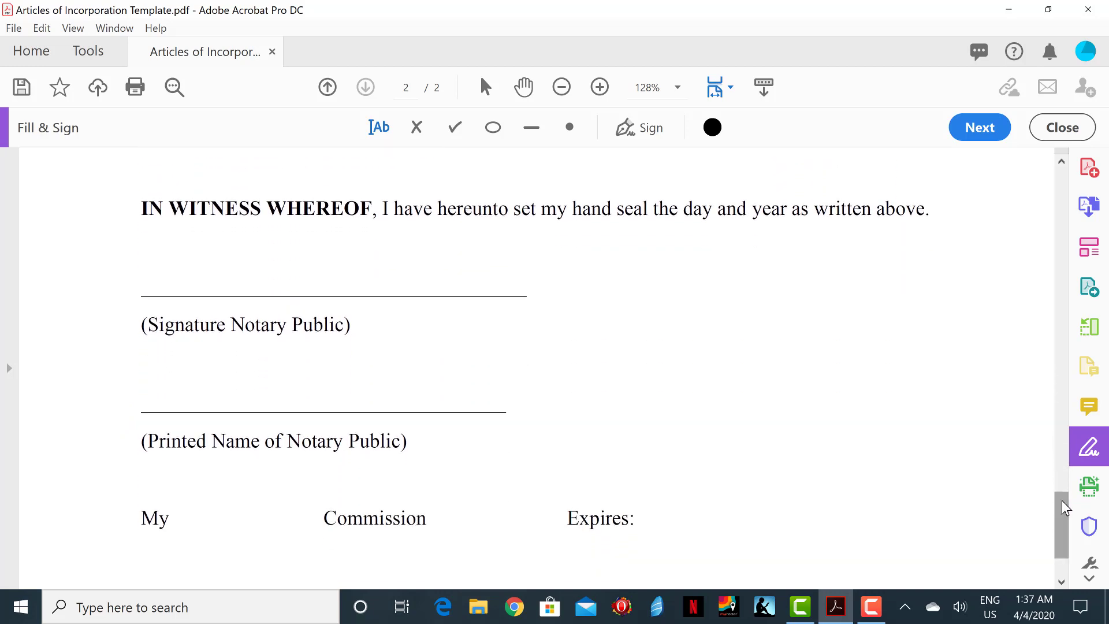